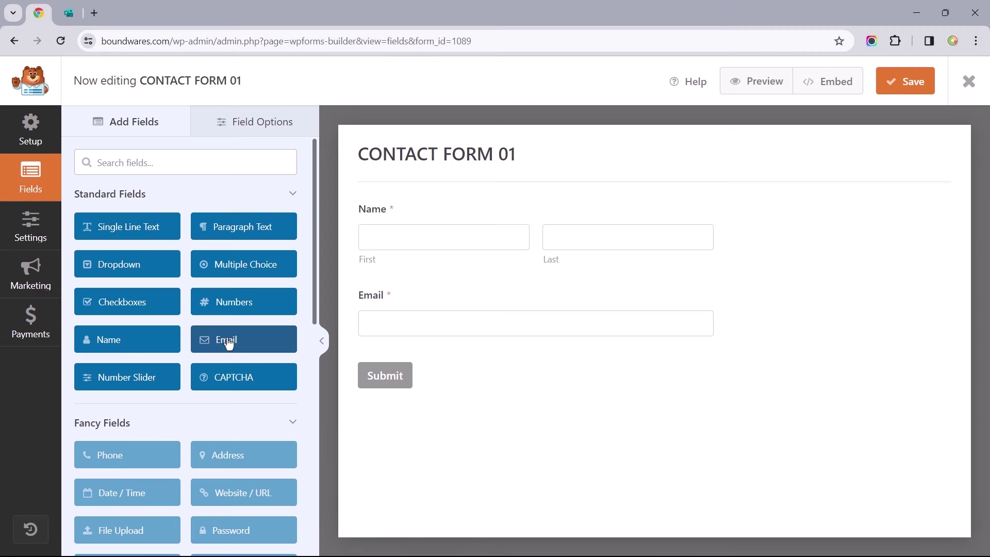
left_click(122, 235)
left_click(121, 236)
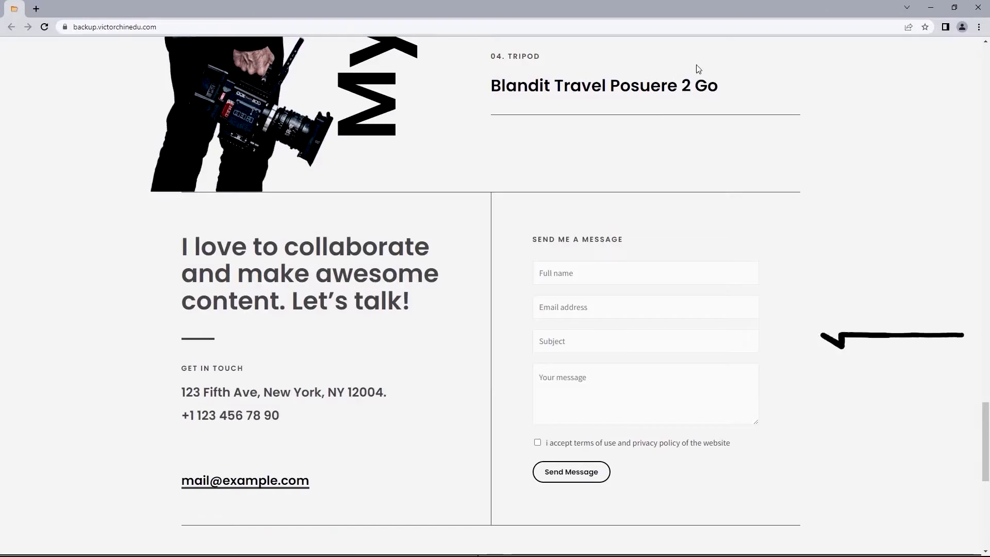
scroll(697, 73, "down", 7)
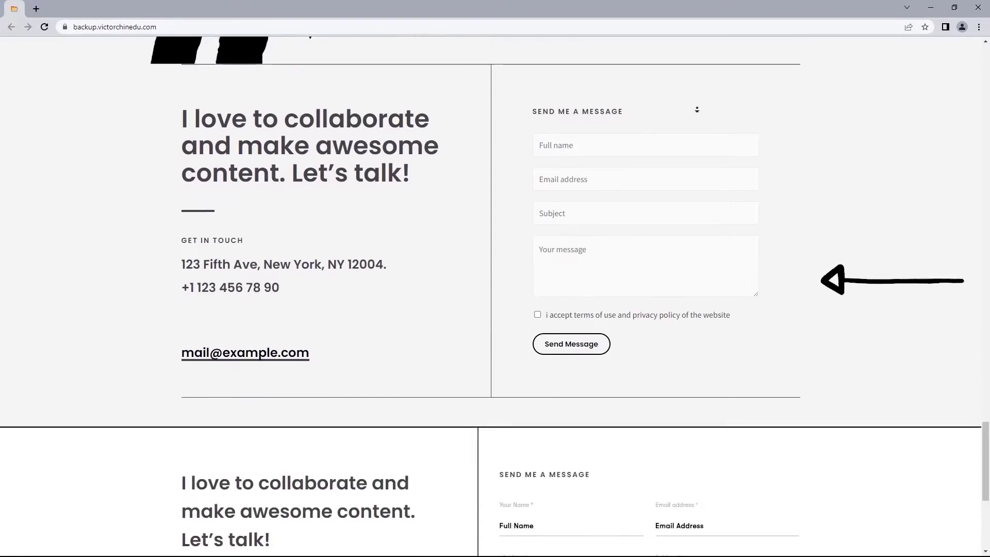
scroll(697, 109, "down", 2)
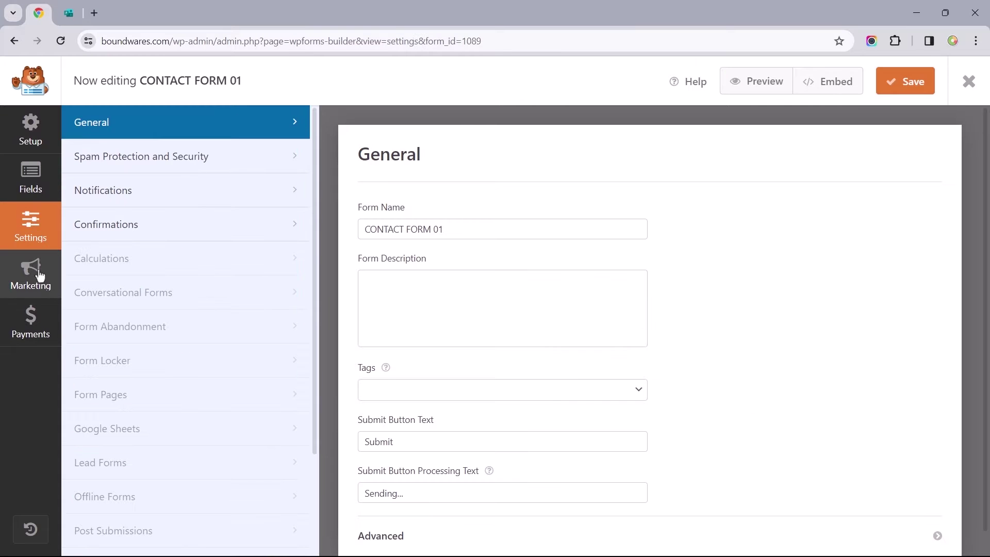
left_click(33, 272)
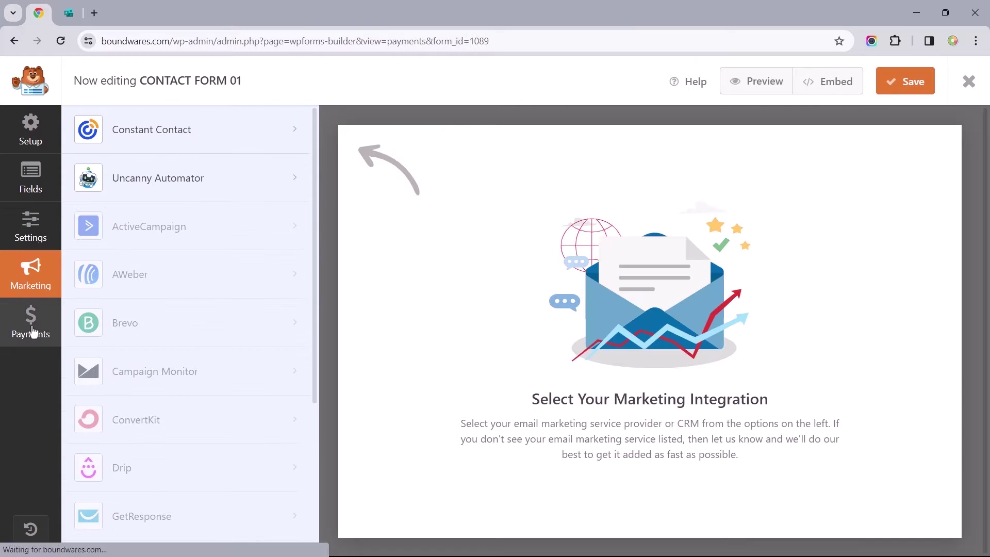
left_click(32, 312)
left_click(31, 182)
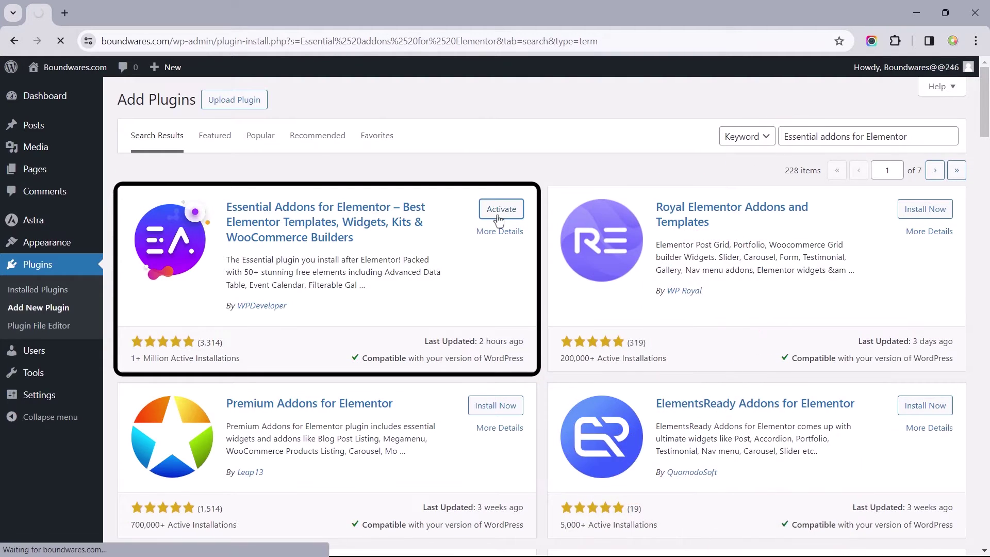
Activate the Essential Addons for Elementor plugin and bulk-activate the Elementor and WPForms Lite plugins
left_click(498, 210)
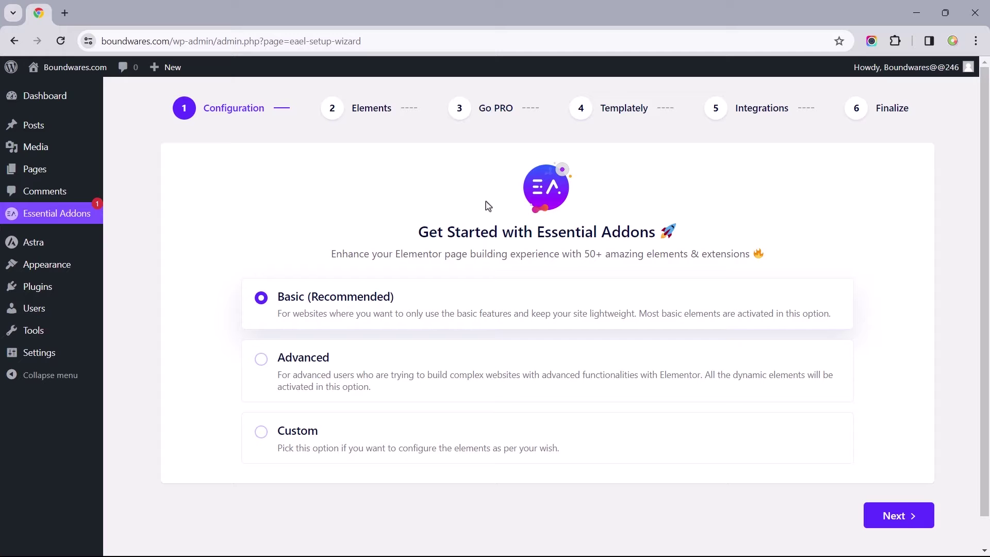
mouse_move(49, 288)
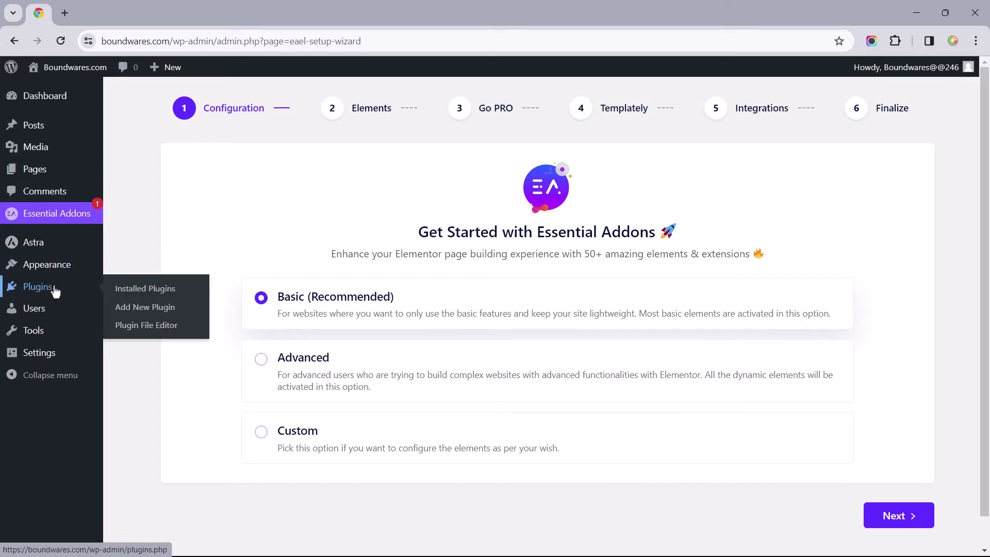
left_click(133, 289)
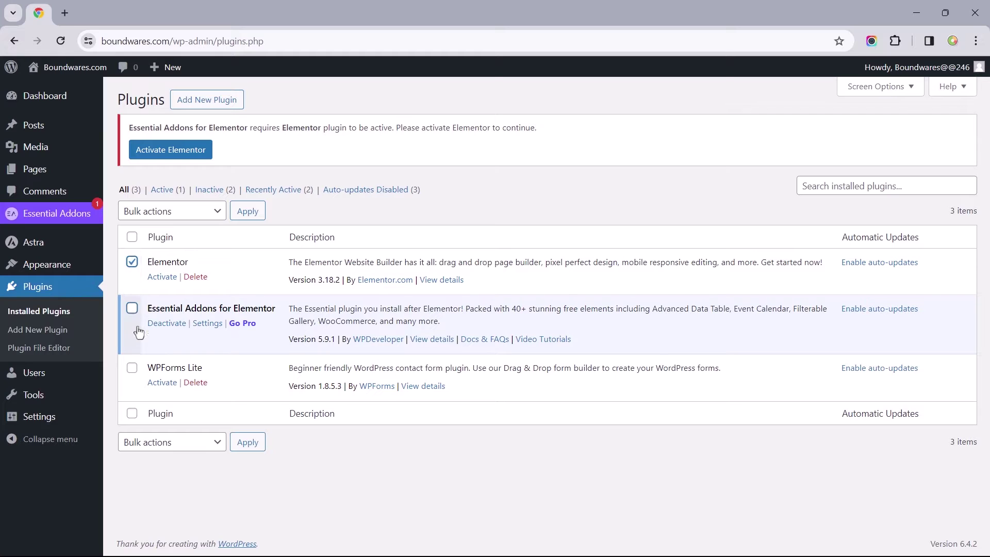
left_click(132, 368)
left_click(180, 223)
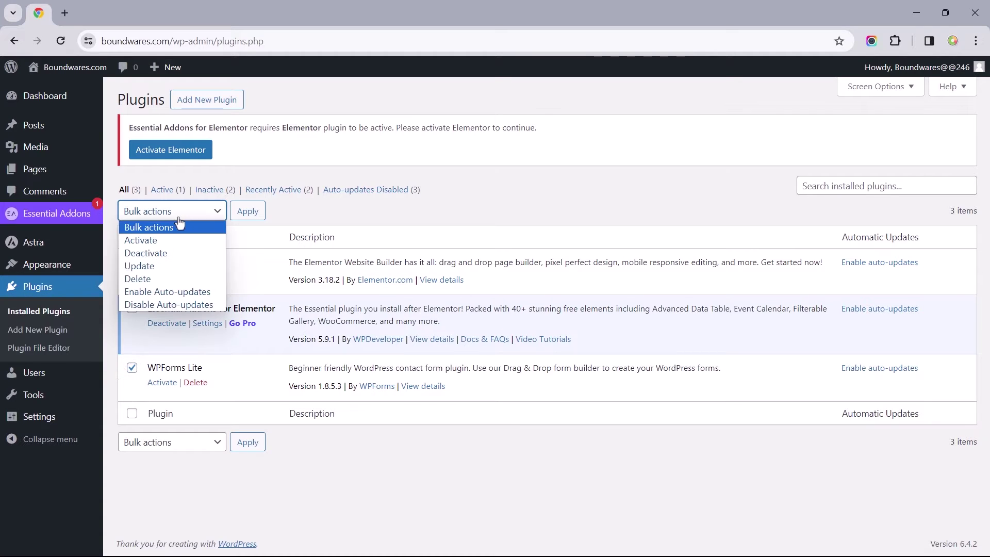
key("Escape")
key("Down")
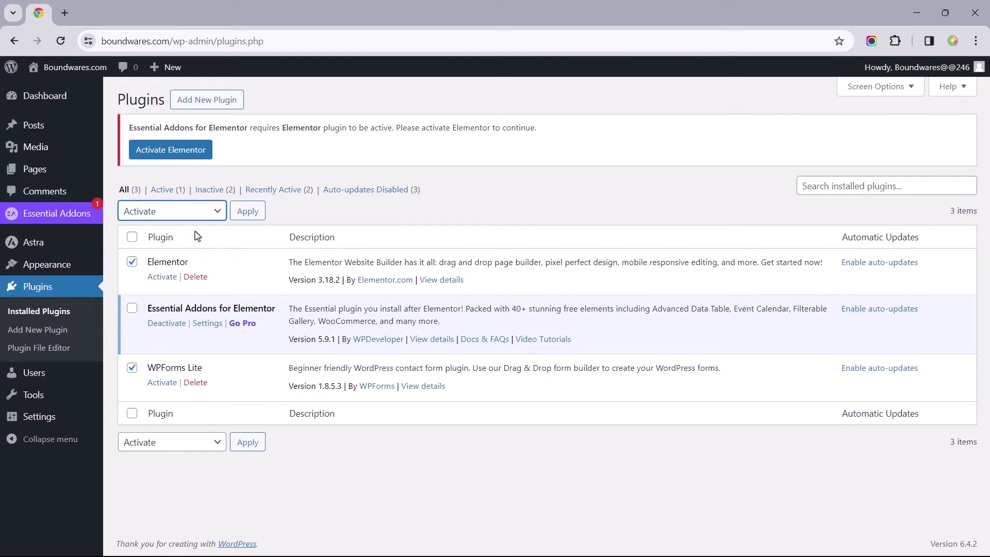
left_click(248, 211)
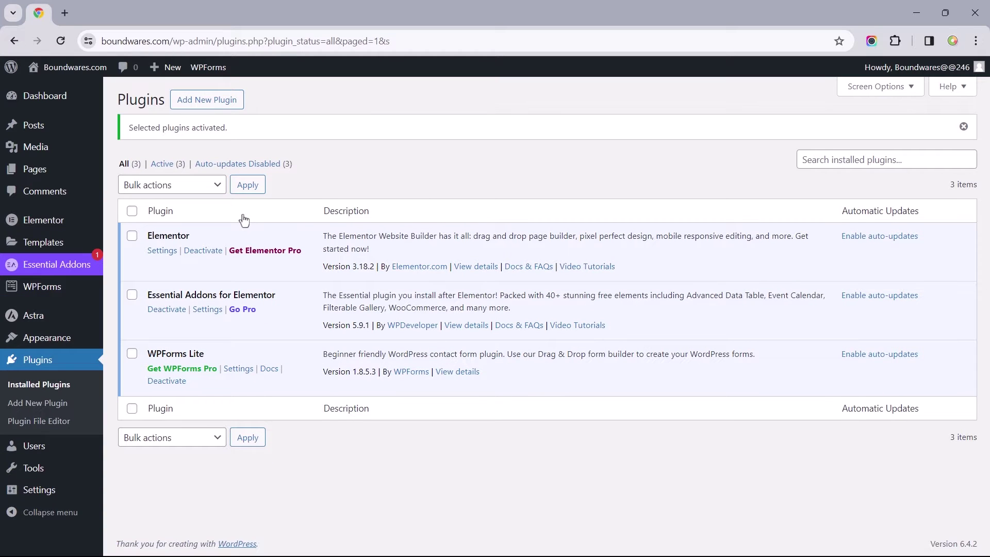
Disable all elements at once with the global control in the Essential Addons element settings
left_click(47, 271)
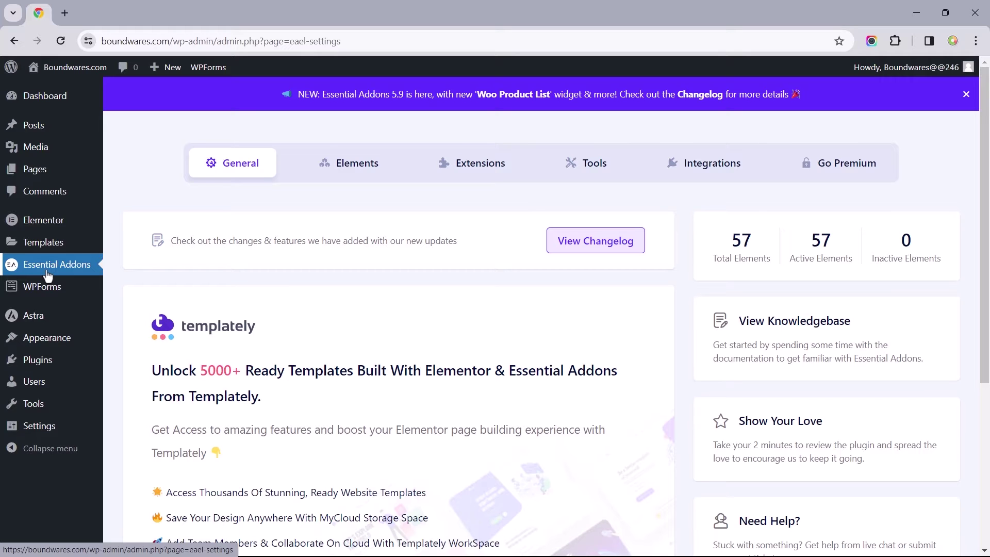
left_click(350, 176)
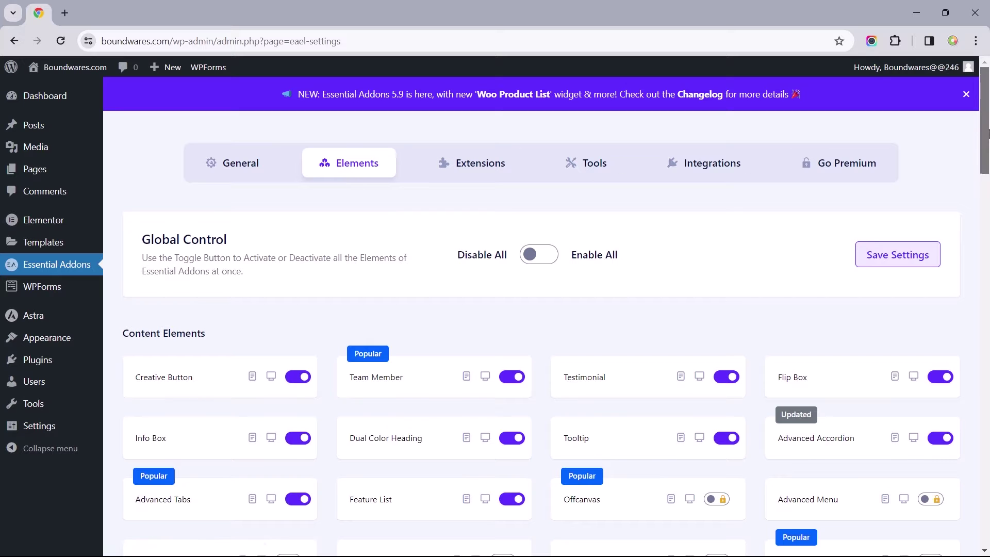
scroll(988, 163, "down", 4)
left_click_drag(988, 163, 986, 407)
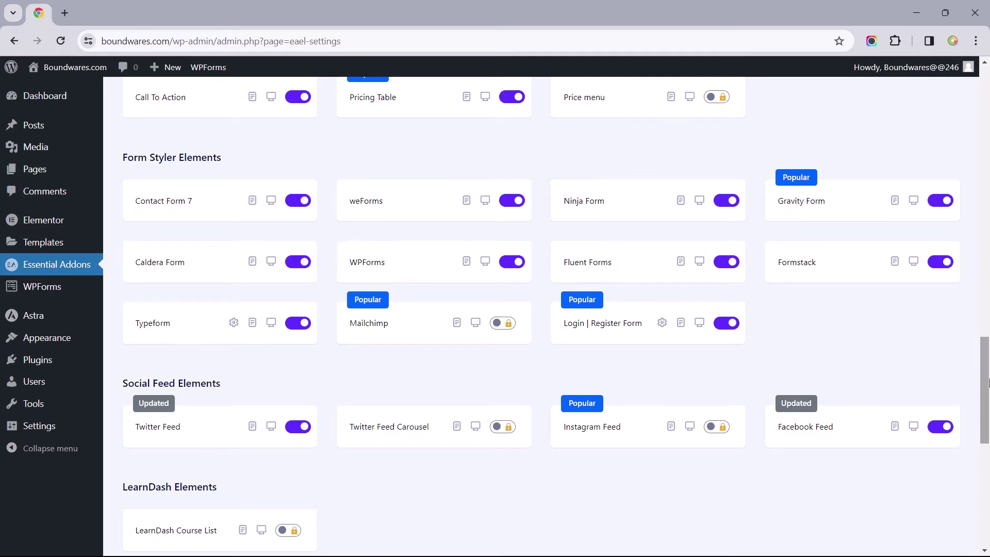
left_click_drag(986, 361, 987, 93)
left_click(539, 255)
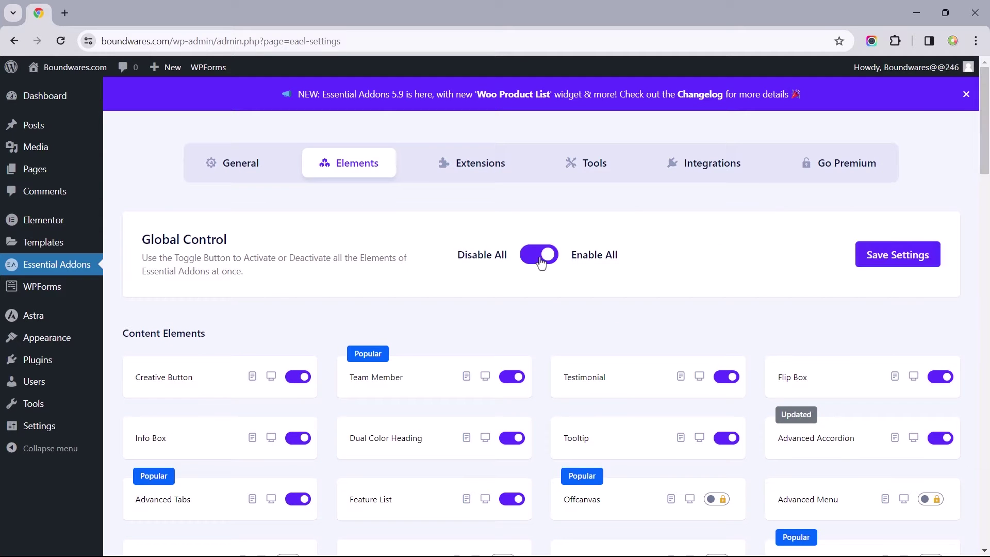
left_click(540, 258)
Enable the WPForms element among the form styler elements and save the Essential Addons settings
left_click_drag(986, 136, 987, 416)
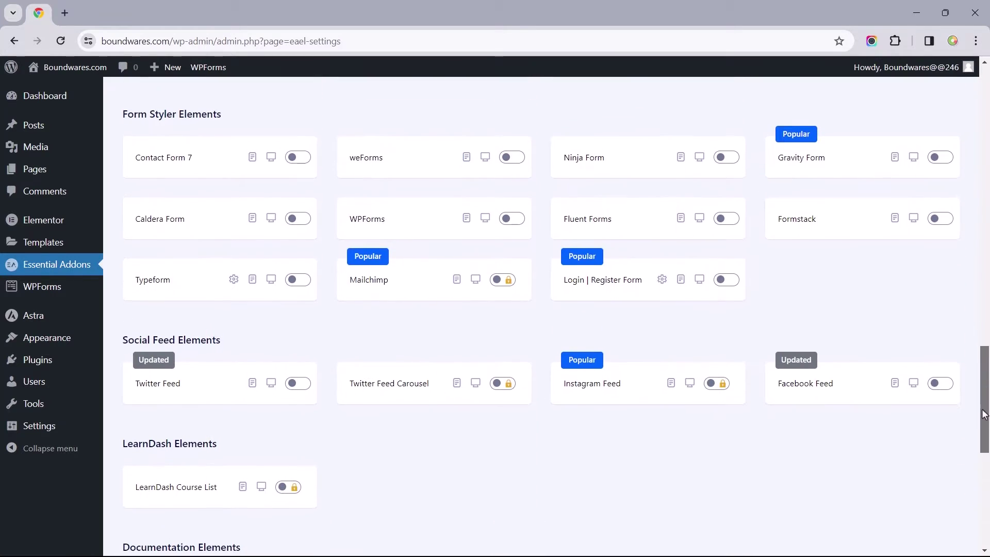
left_click(515, 225)
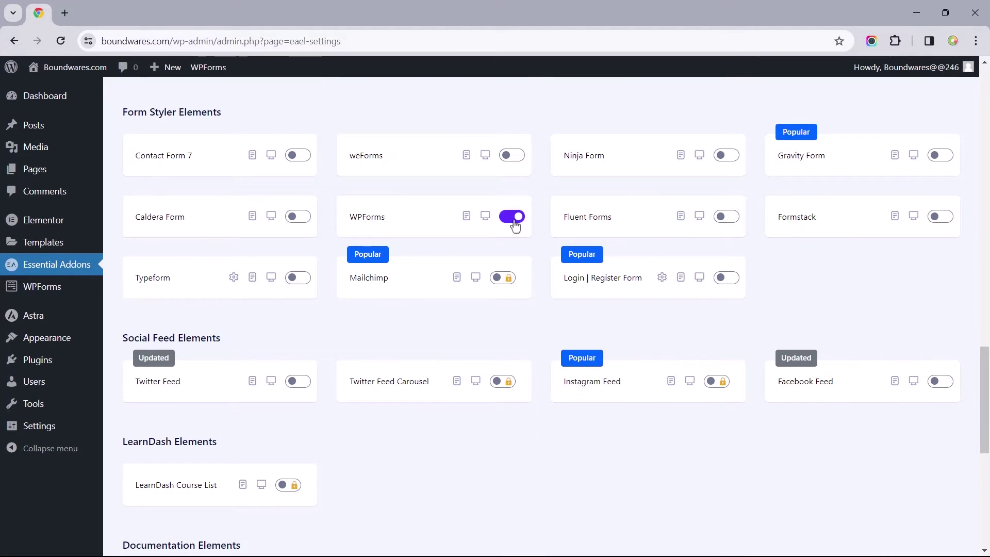
left_click_drag(988, 384, 987, 476)
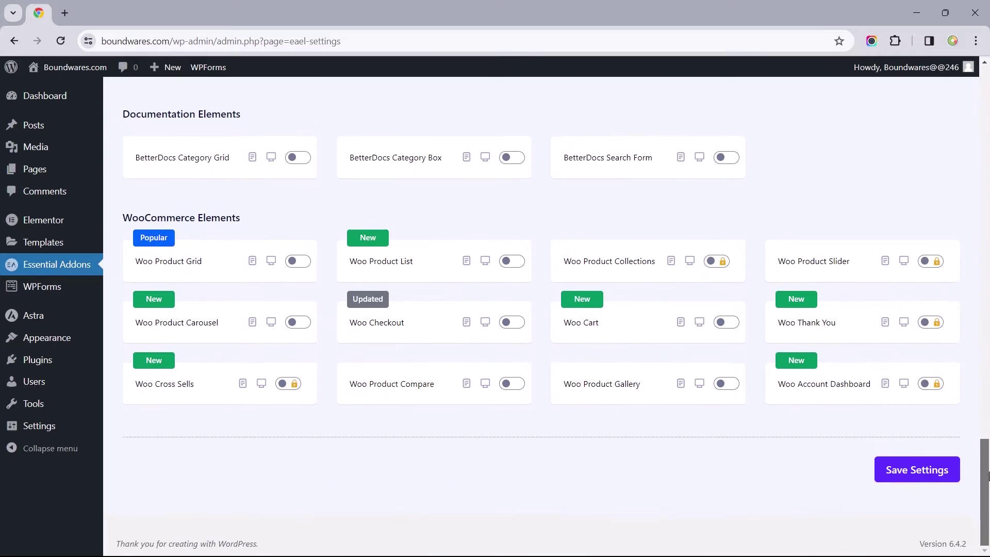
left_click(915, 475)
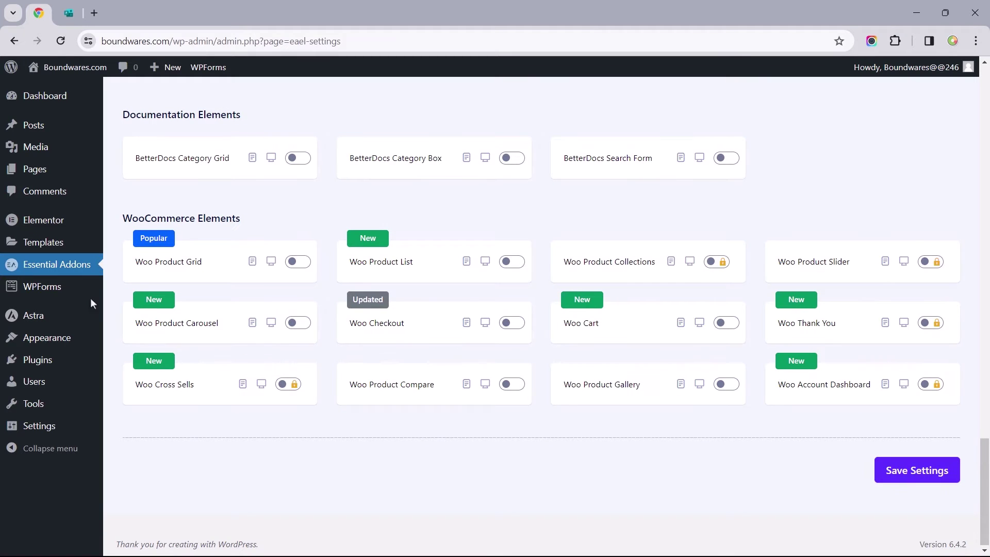
Create a new blank WPForms form named "CONTACT FORM 01"
mouse_move(57, 287)
left_click(122, 293)
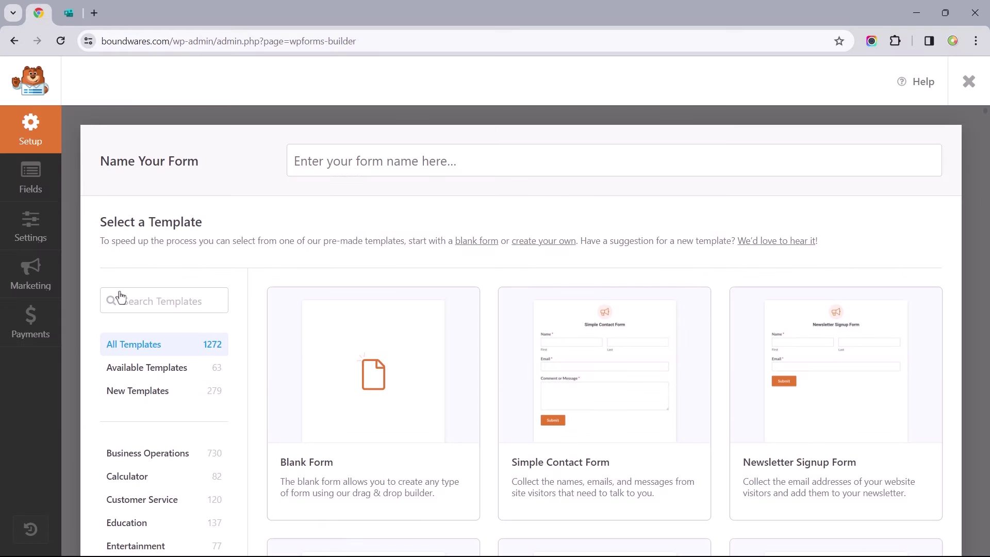
left_click(335, 171)
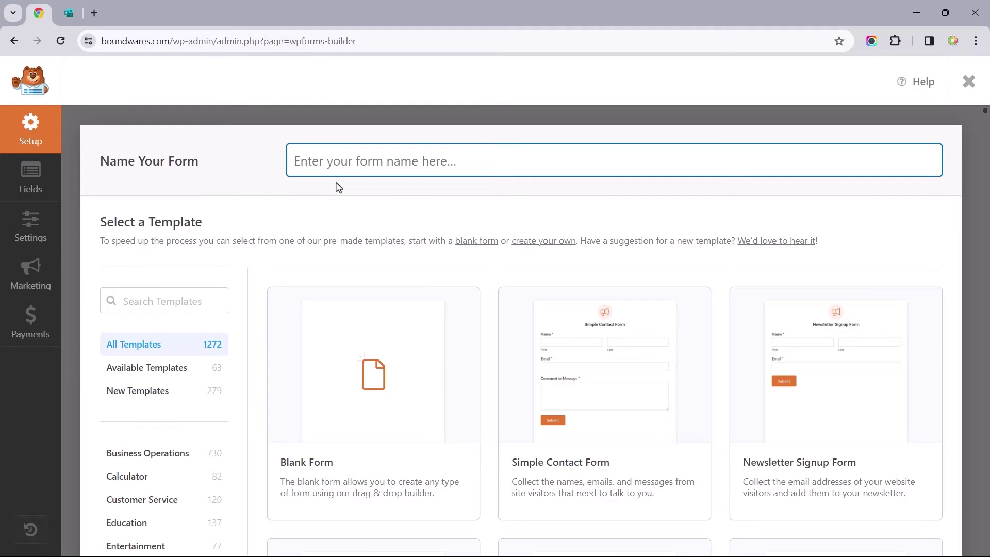
type("CONTACT FORM 01")
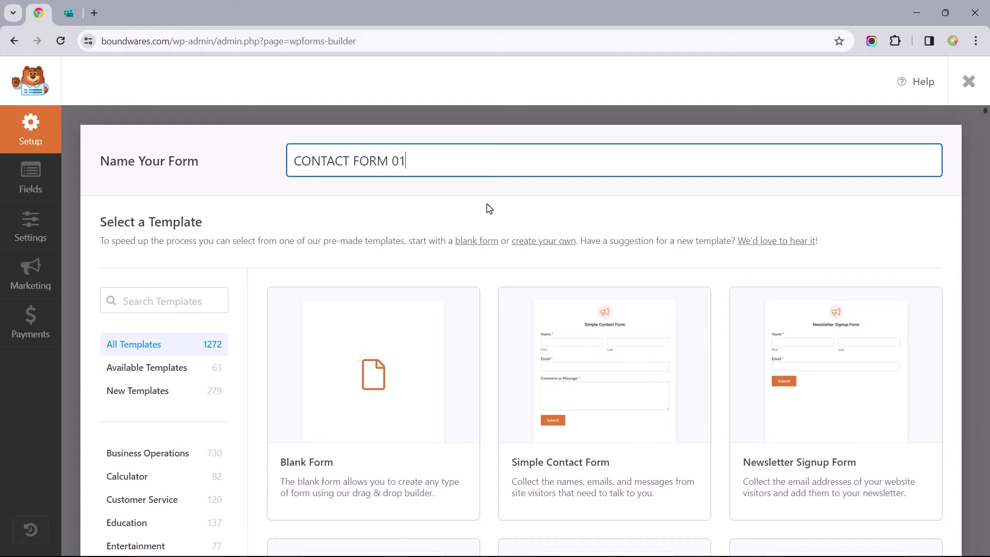
scroll(982, 289, "down", 4)
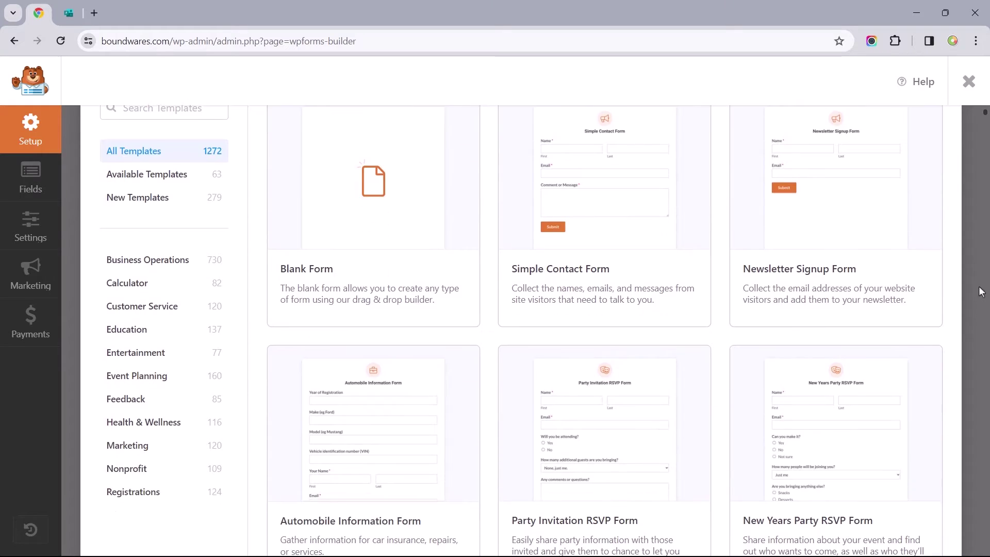
mouse_move(845, 231)
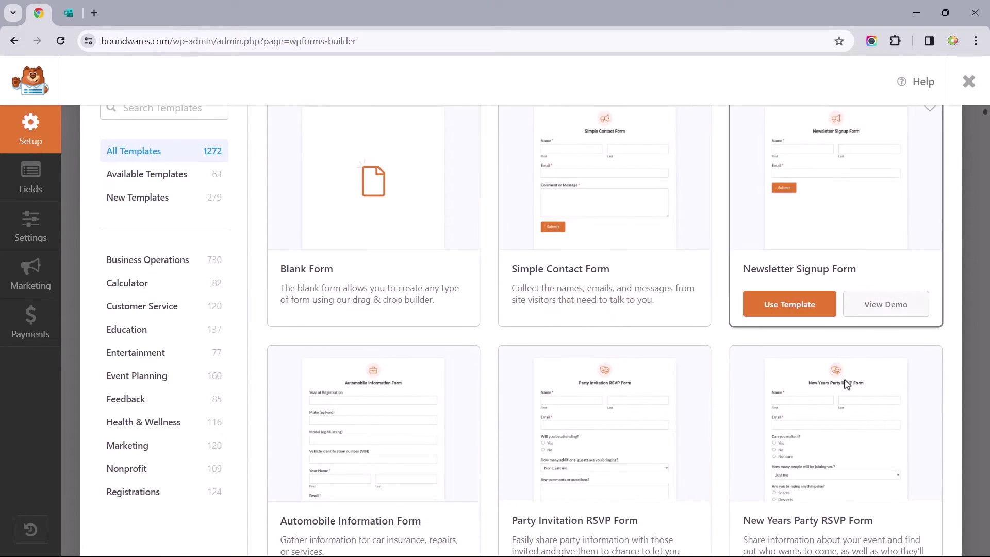
mouse_move(389, 281)
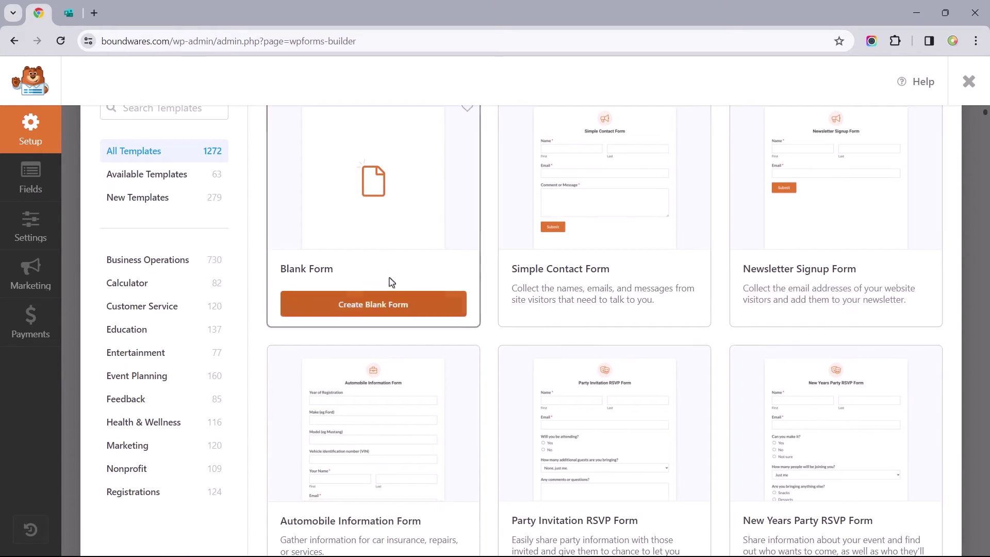
left_click(367, 308)
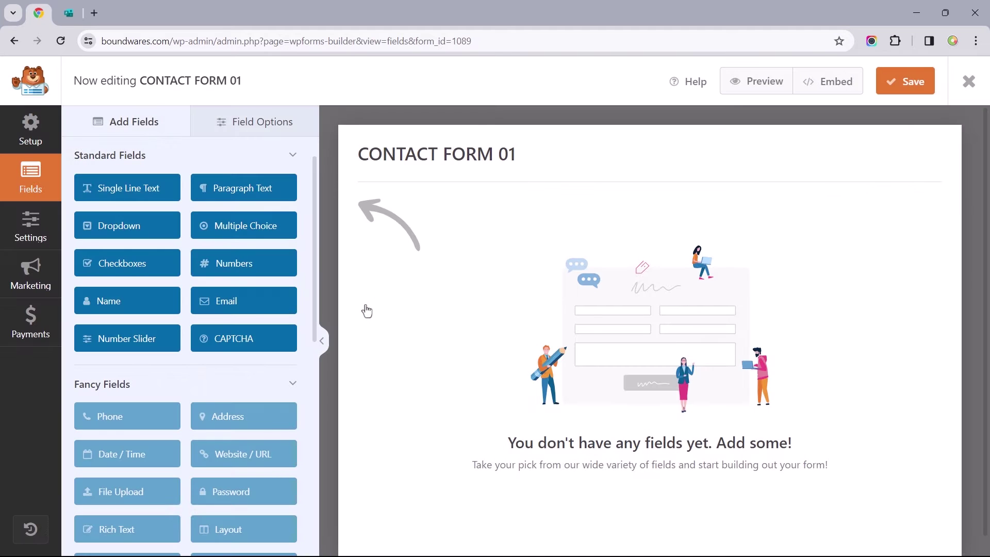
Look through the form's general settings, marketing integrations and payment integrations, and return to its fields
left_click(35, 227)
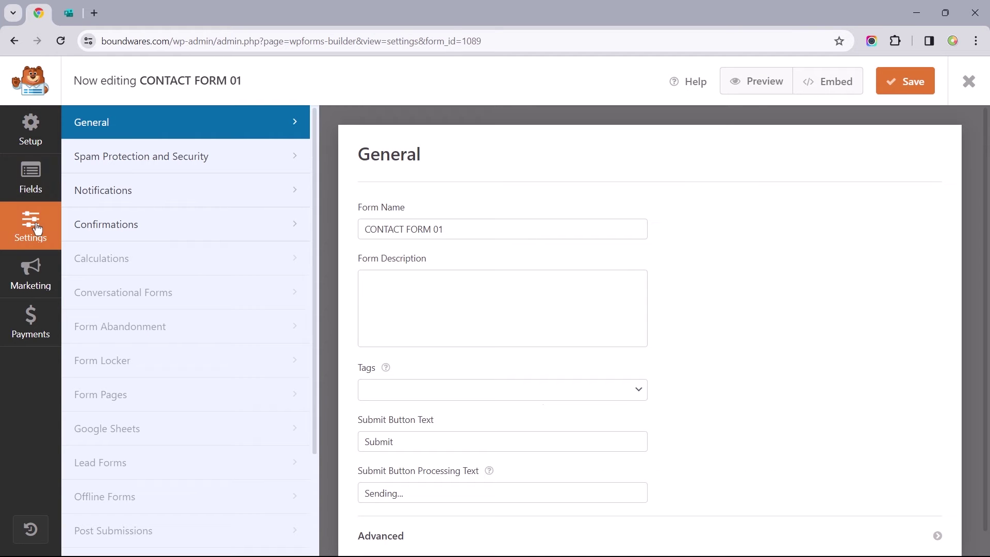
left_click(31, 276)
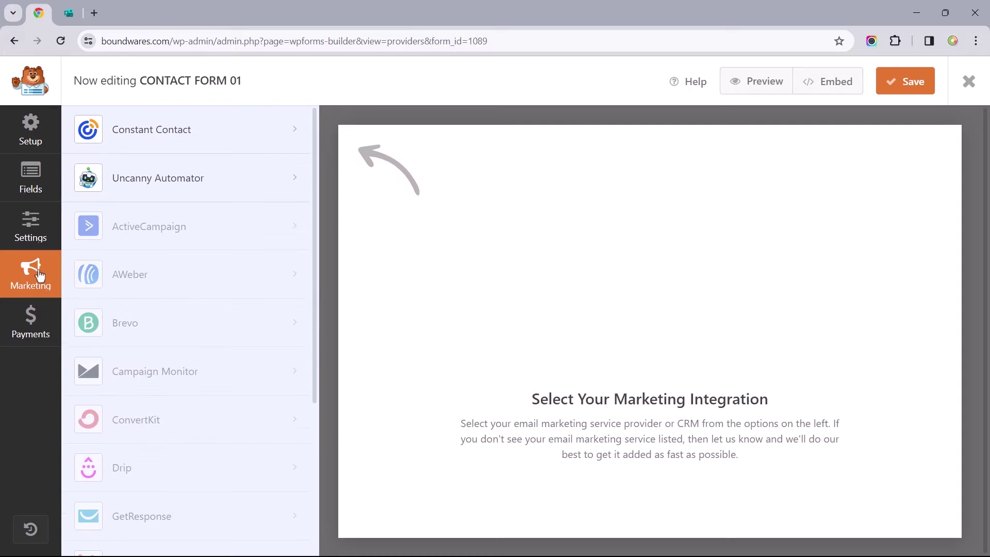
left_click(32, 325)
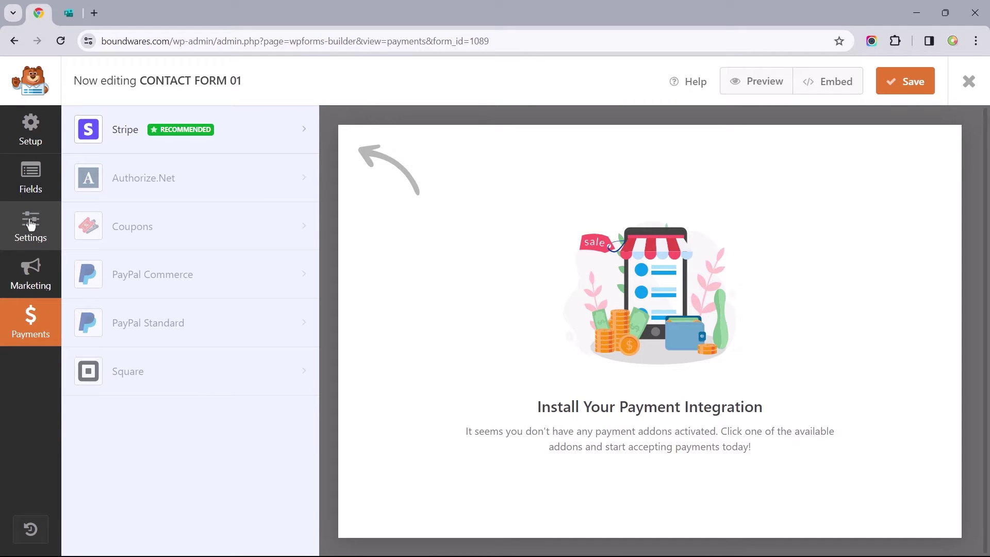
left_click(31, 183)
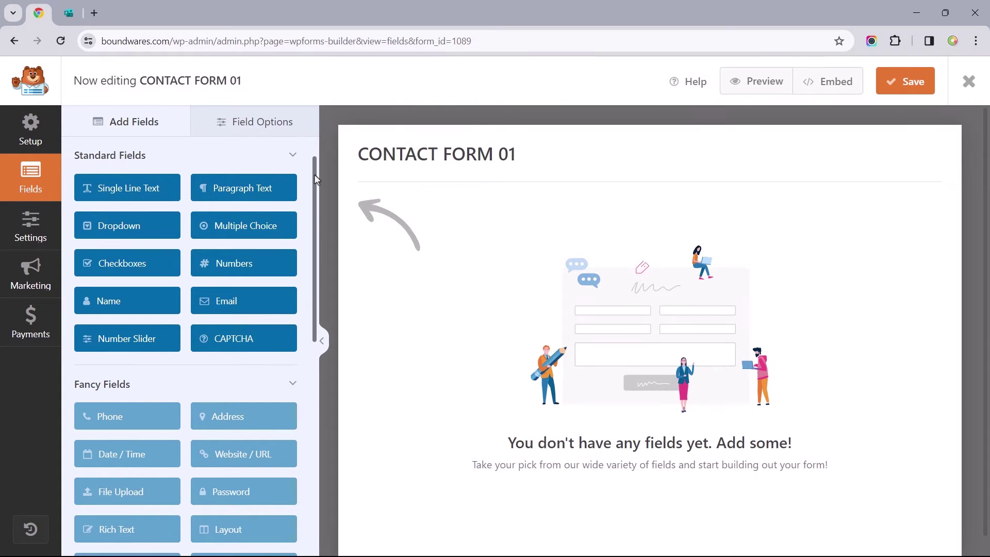
Try adding a Single Line Text field to the blank form
mouse_move(315, 177)
left_mouse_down()
mouse_move(311, 416)
mouse_move(303, 176)
left_mouse_up()
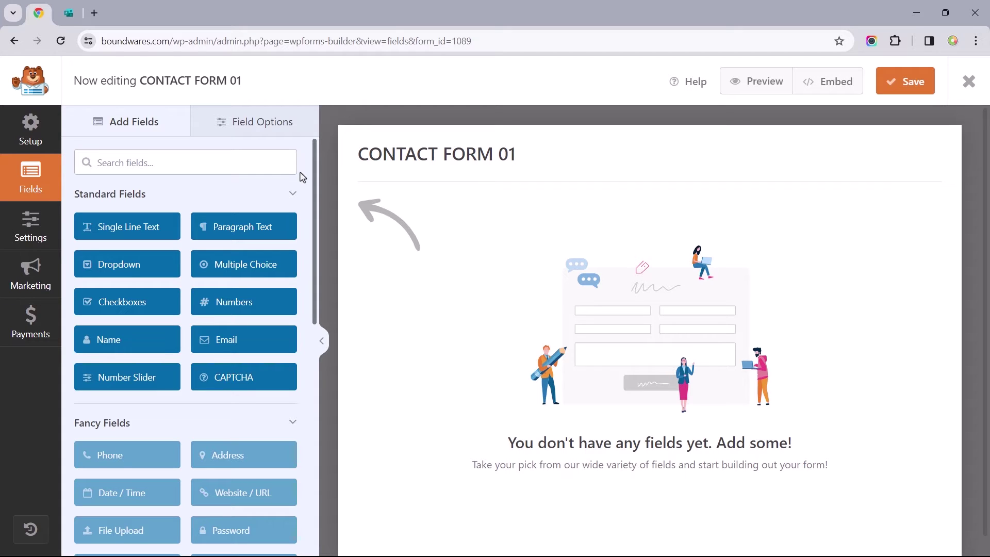
left_click(126, 232)
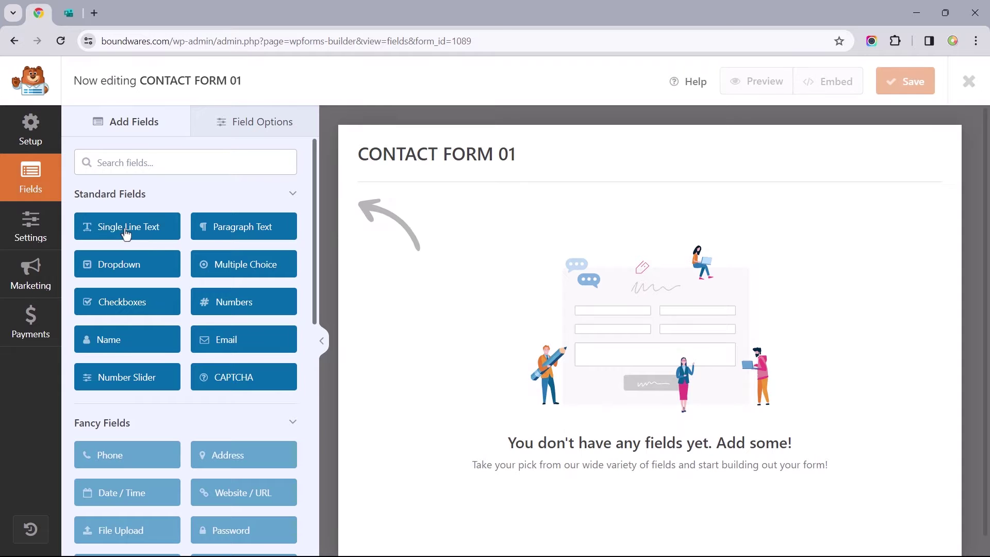
left_click_drag(126, 233, 434, 241)
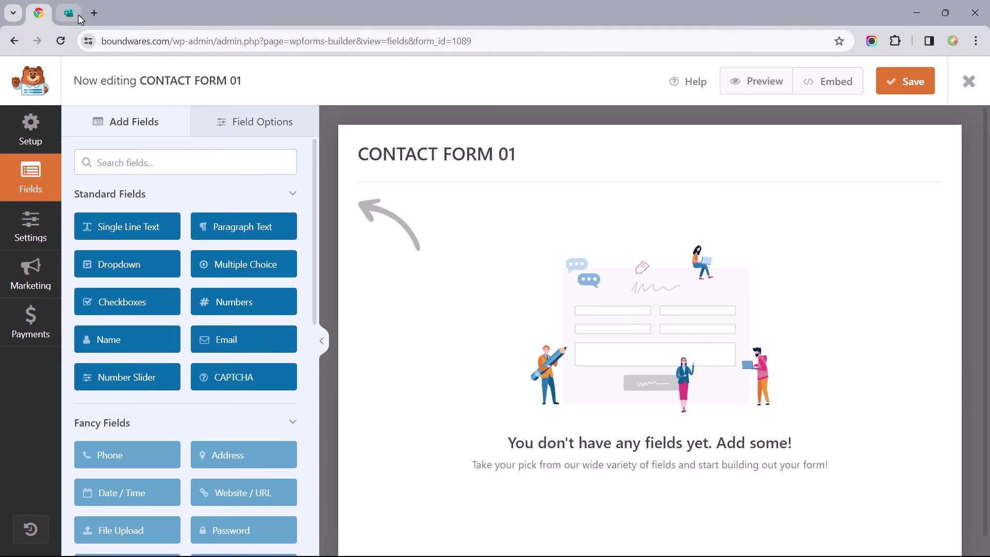
left_click(72, 15)
left_click(39, 13)
Add a Name field and an Email field to the form, and try adding a Phone field
left_click(117, 335)
left_click(229, 341)
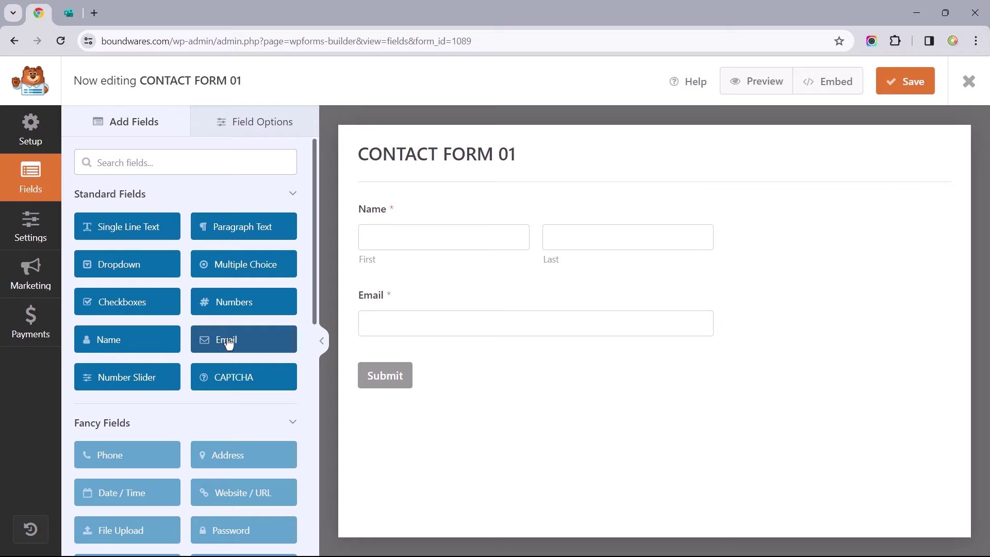
left_click(117, 457)
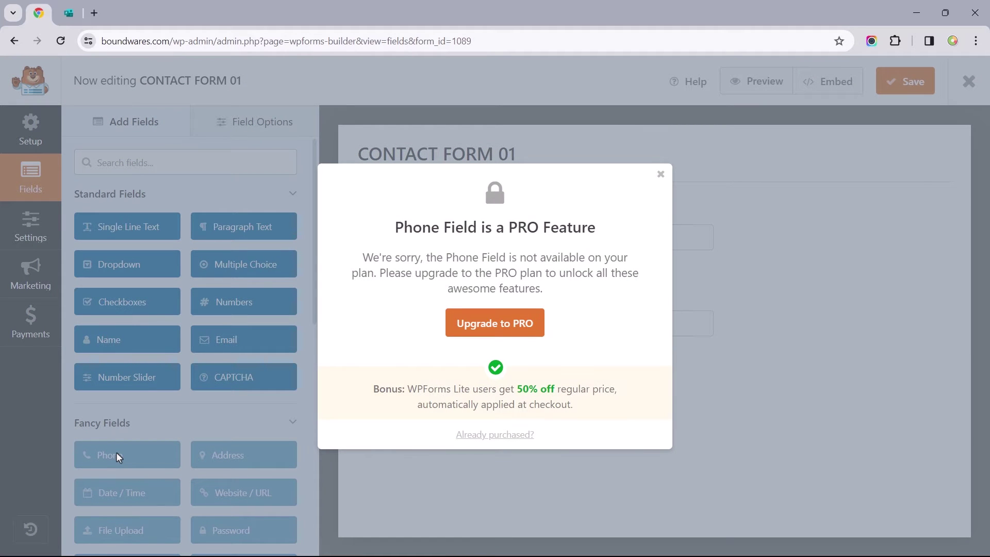
Add two Single Line Text fields and one Paragraph Text field below the Email field
left_click(116, 452)
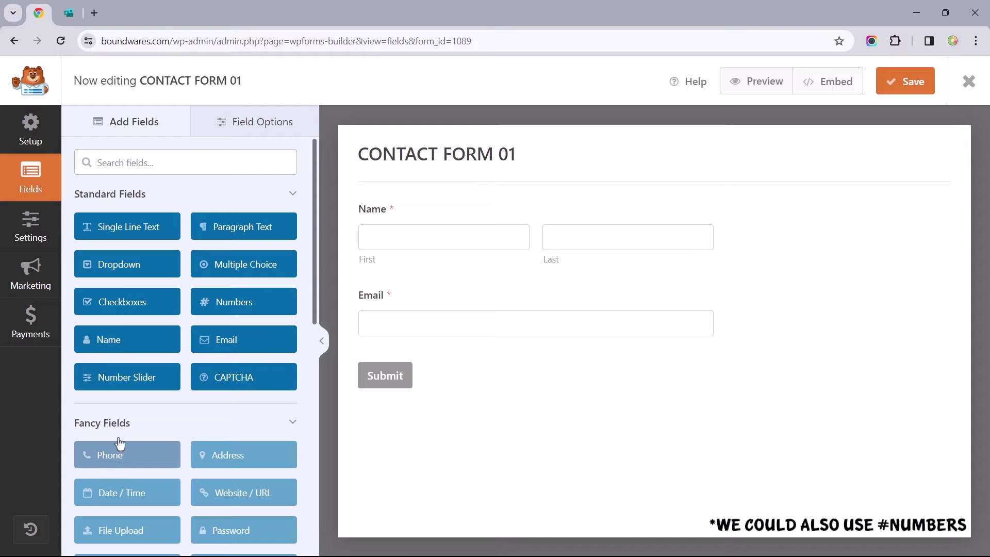
left_click(121, 233)
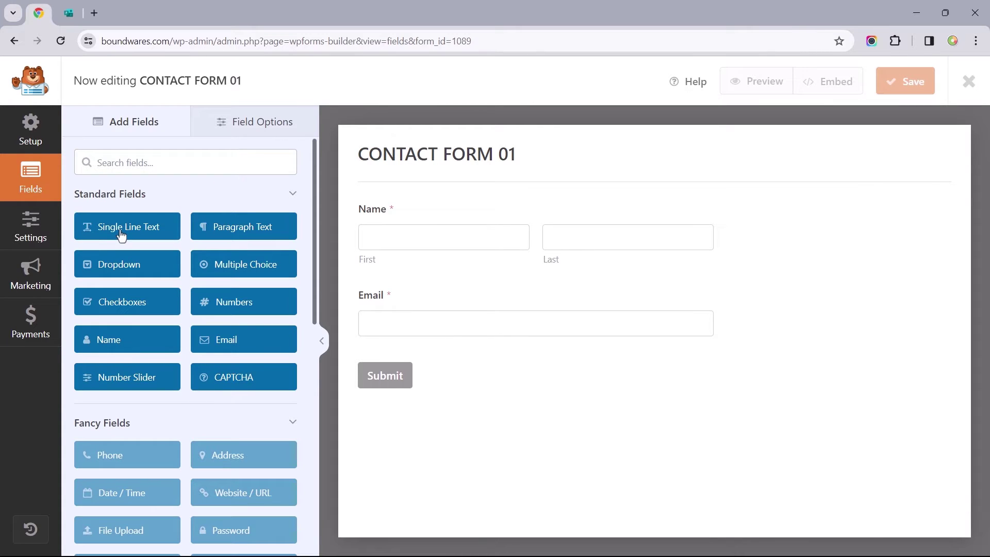
left_click(120, 234)
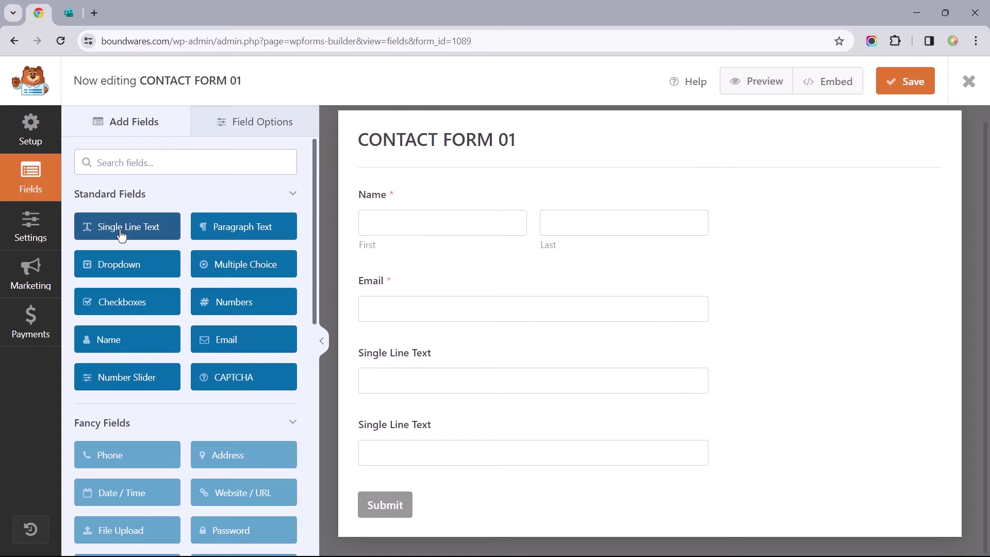
left_click(219, 233)
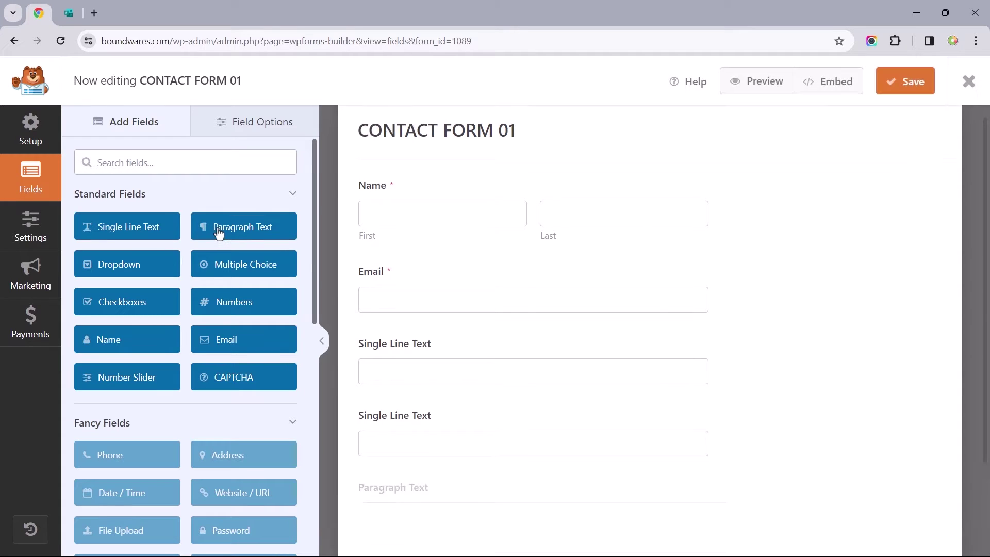
scroll(988, 242, "up", 1)
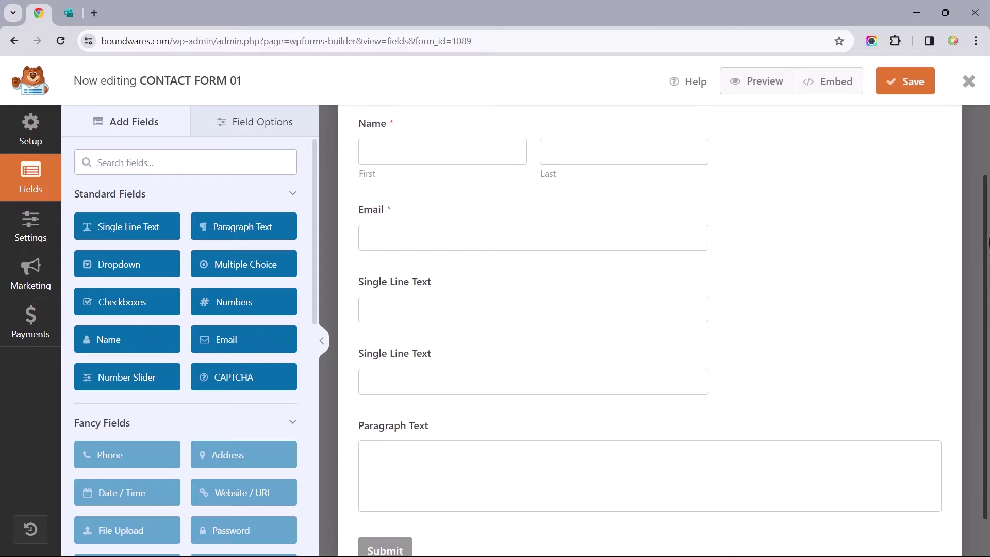
Change the Name field's label to "Your Name" and set its format to Simple
left_click_drag(988, 243, 988, 178)
left_click(541, 241)
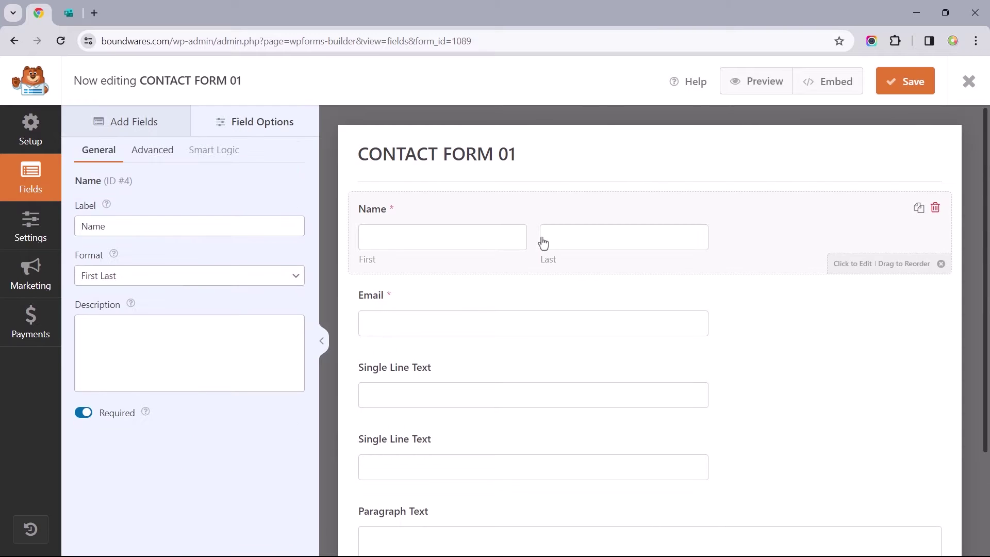
left_click(80, 227)
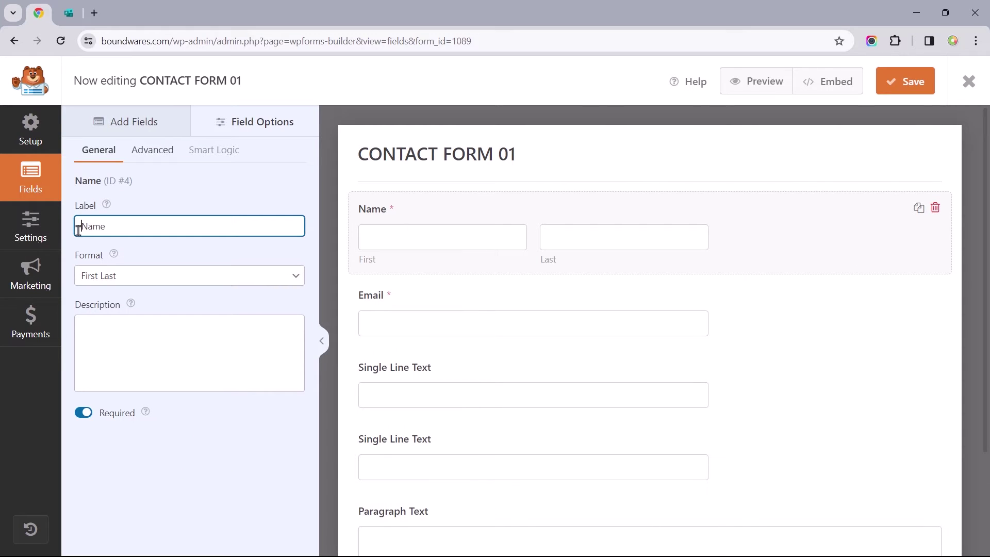
type("Your")
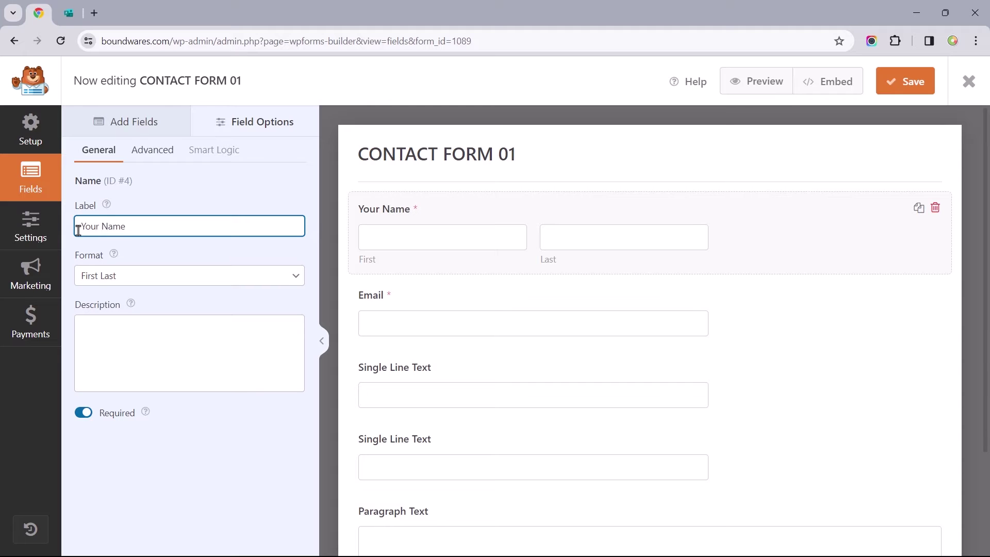
left_click(96, 277)
left_click(98, 293)
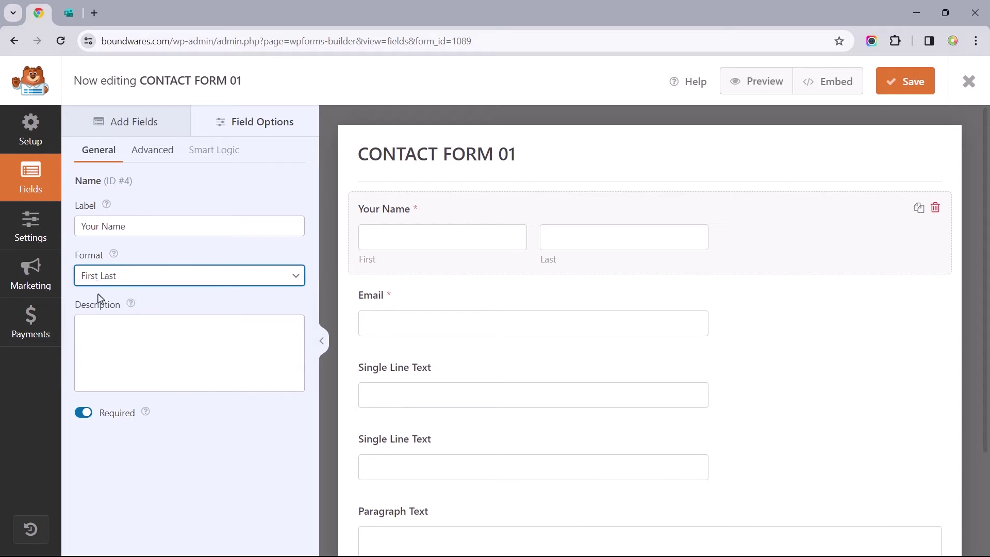
left_click(102, 324)
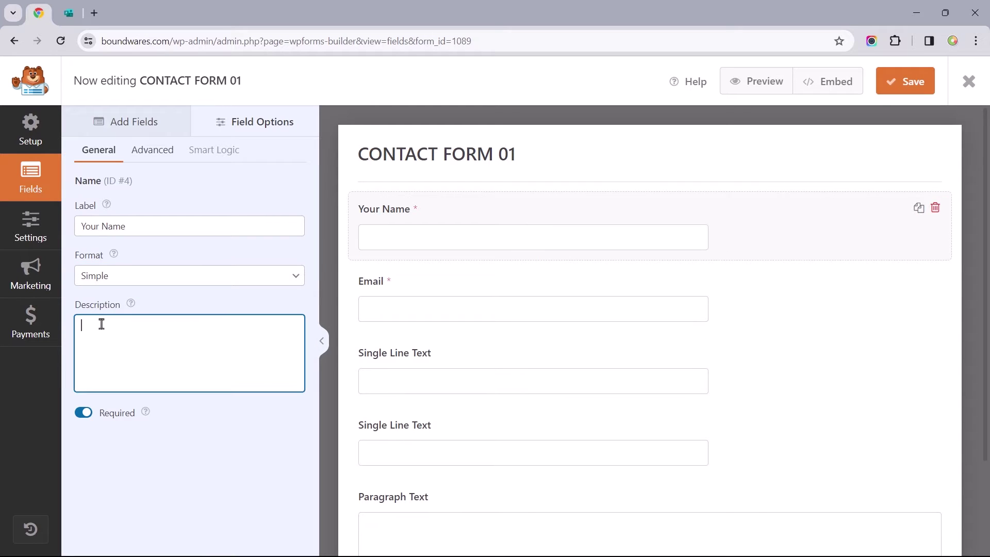
left_click(84, 415)
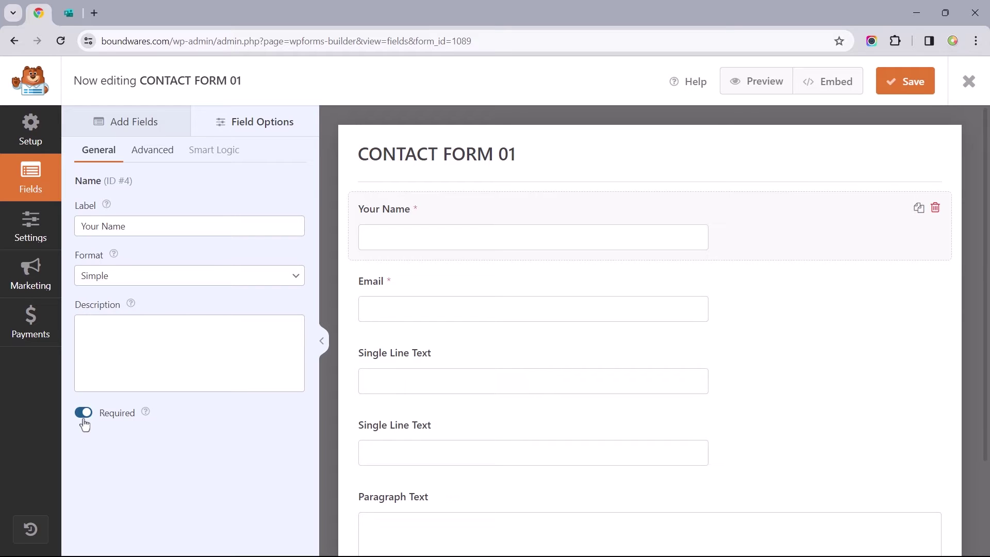
Change the Email field's label to "Email Address"
left_click(416, 322)
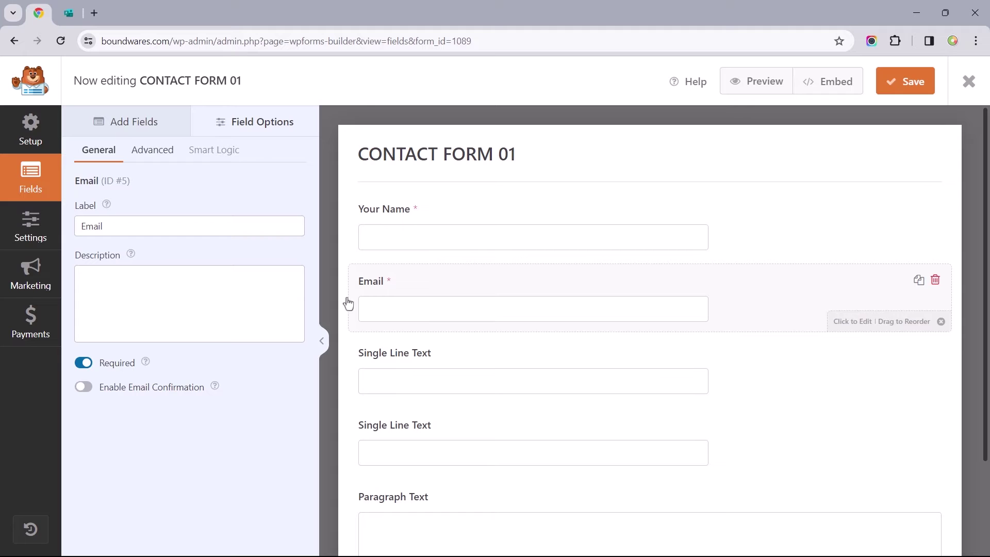
left_click(118, 231)
type("Address")
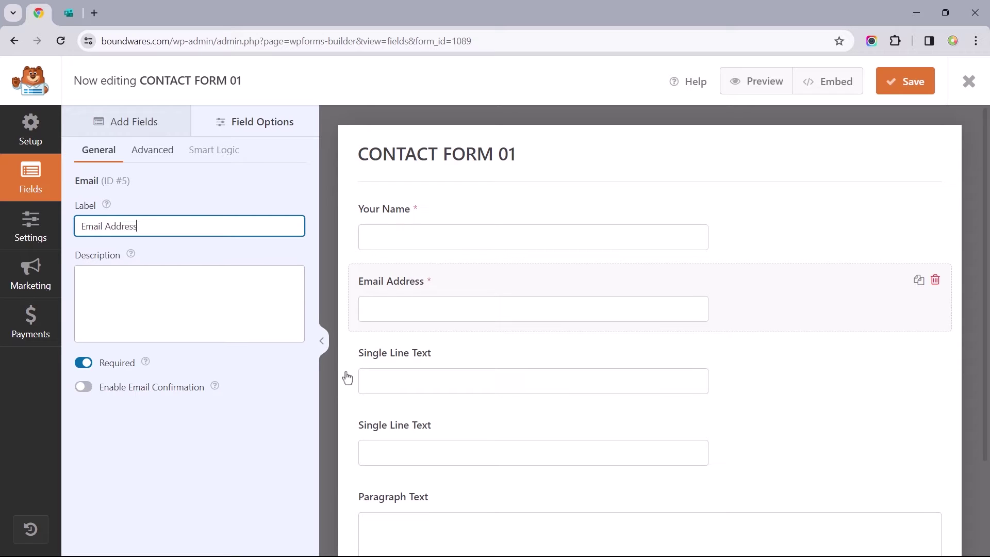
Change the label of the first Single Line Text field to "(Optional)"
left_click(374, 384)
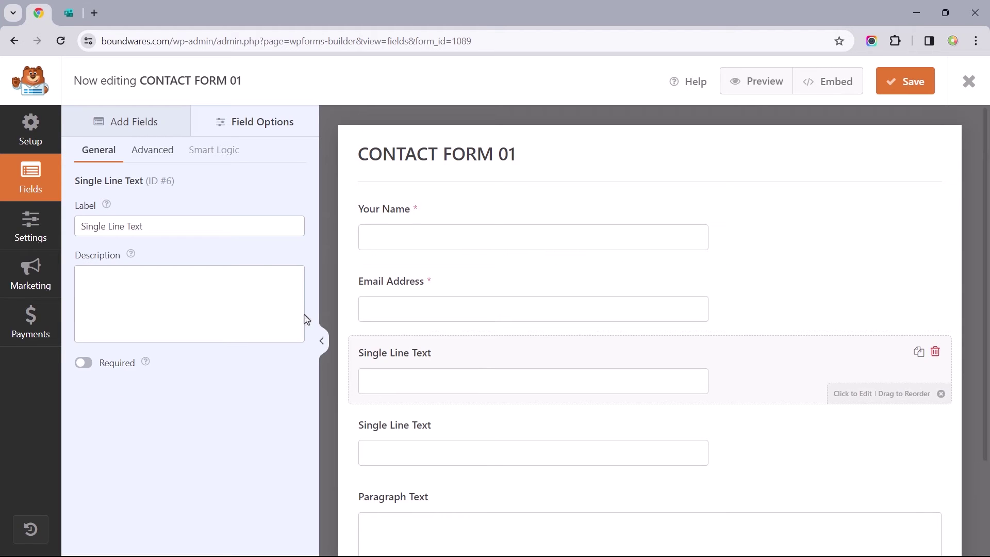
left_click(220, 227)
key("ctrl+shift+Left")
key("ctrl+shift+Left")
key("ctrl+shift+Left")
type("()")
key("Left")
type("Optiona")
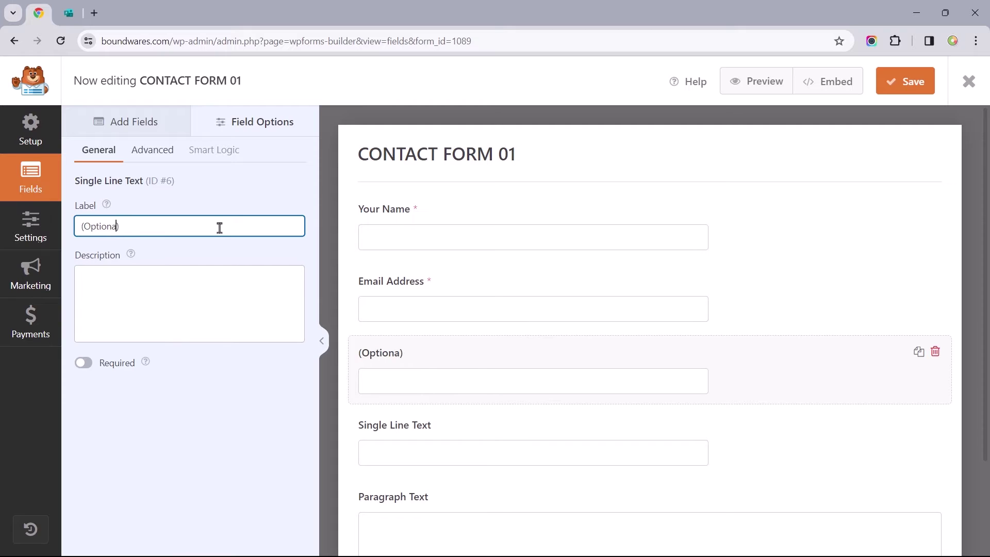
Label the remaining Single Line Text field "Subject" and make it required
left_click(453, 447)
triple_click(174, 222)
type("Subject")
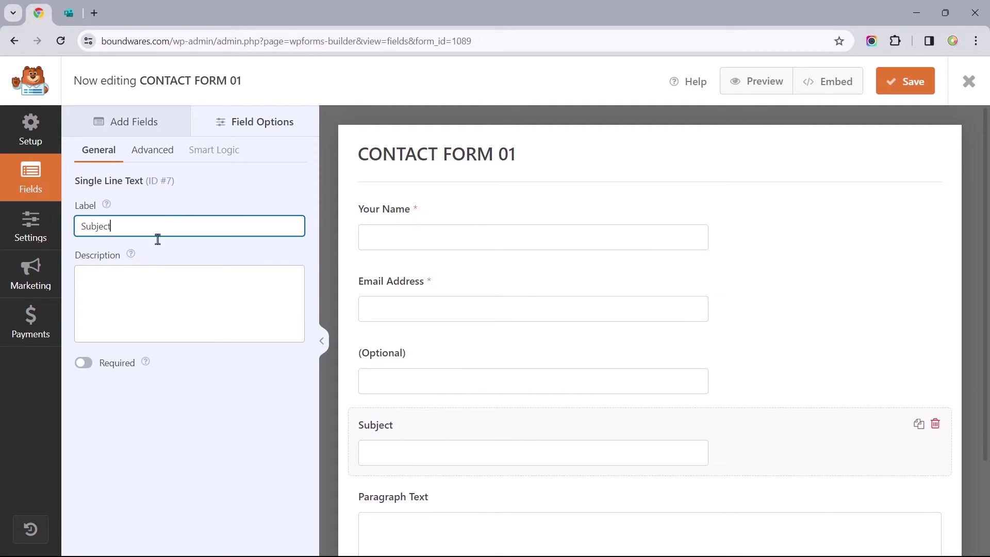
left_click(85, 365)
Label the Paragraph Text field "Your Message" and make it required
left_click(360, 500)
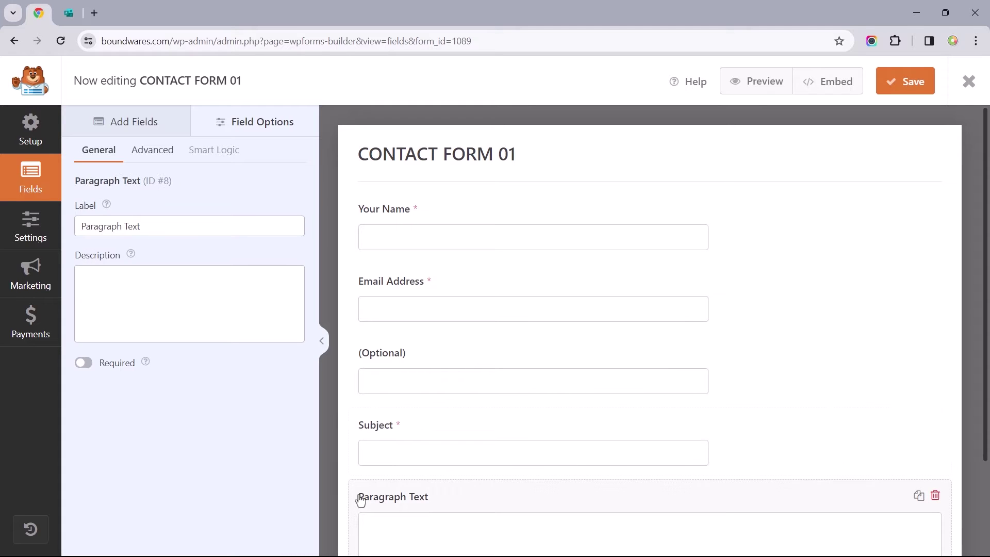
triple_click(171, 229)
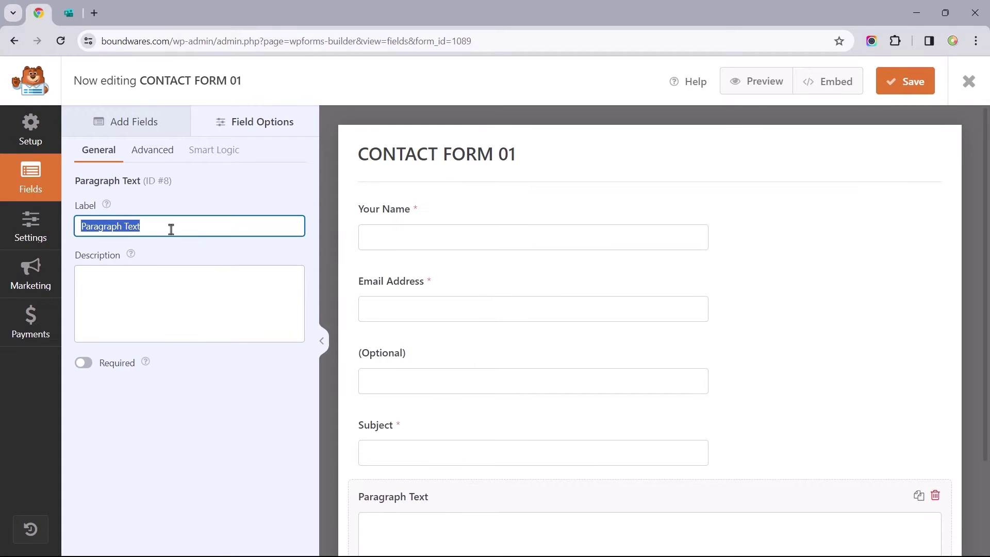
type("Your Message")
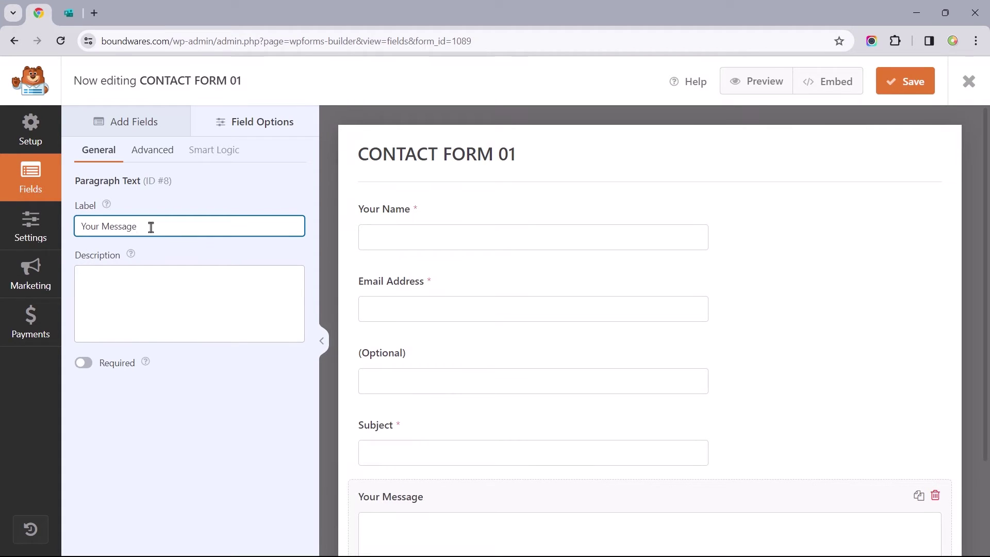
left_click(84, 364)
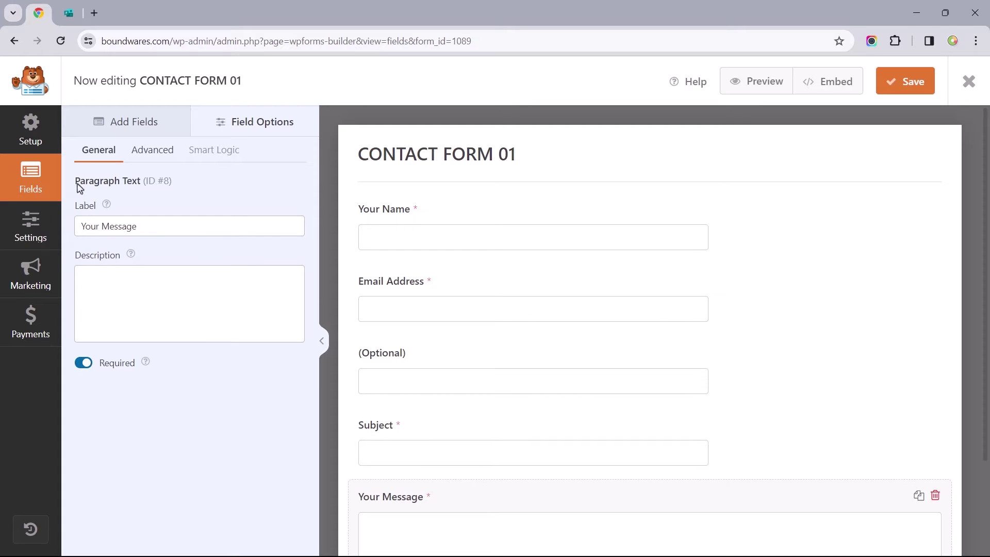
Check the reference contact form, and set the Your Name field's size to Large with the placeholder "Full Name"
left_click(76, 19)
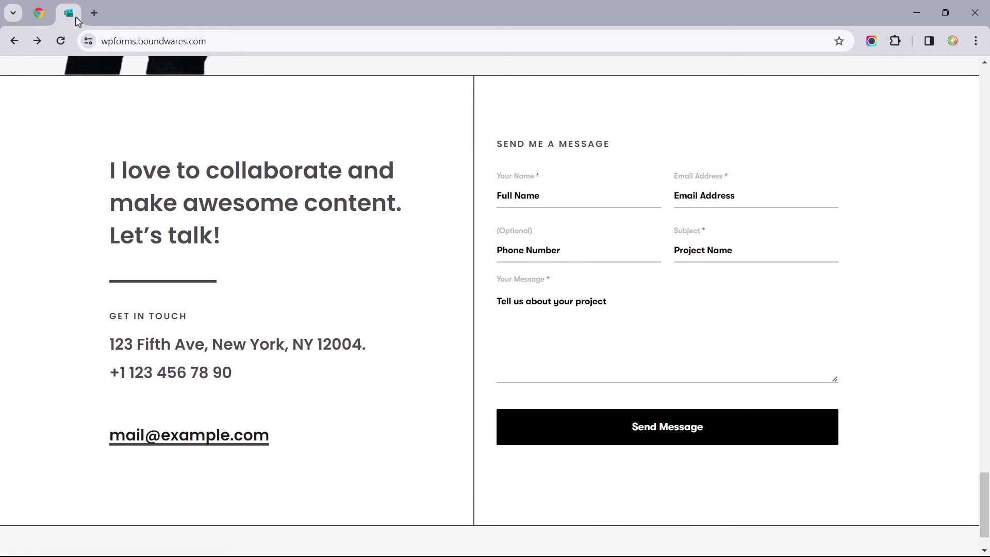
left_click(39, 18)
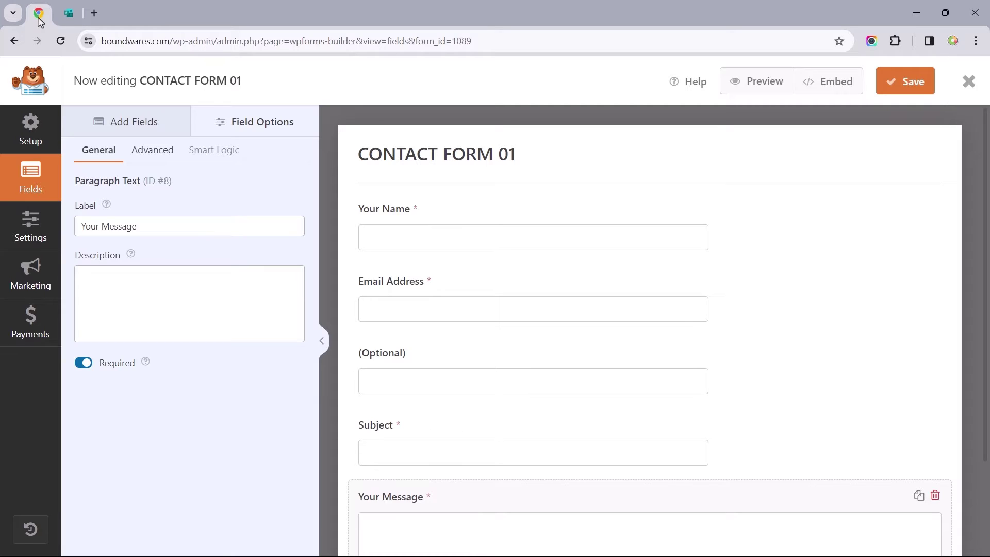
left_click(421, 221)
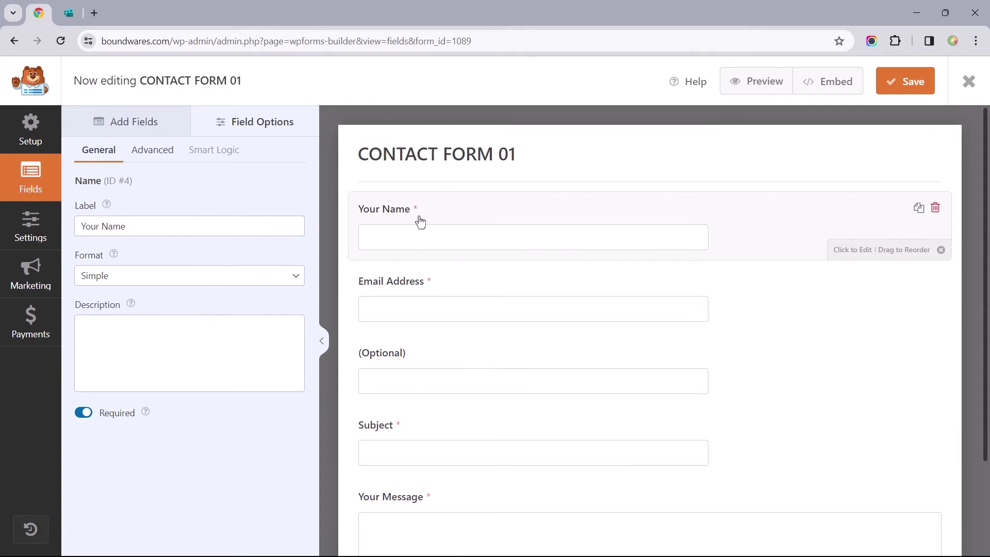
left_click(158, 160)
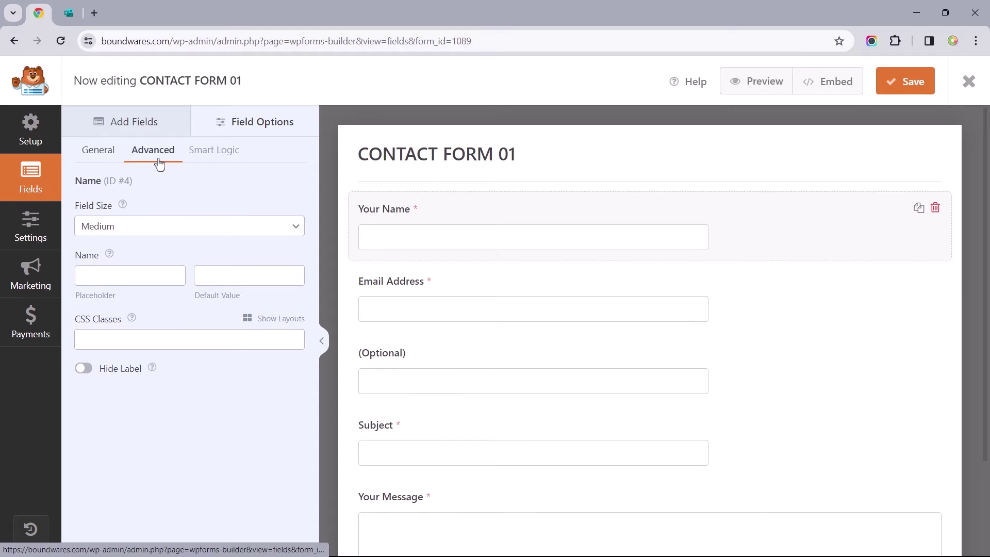
left_click(158, 226)
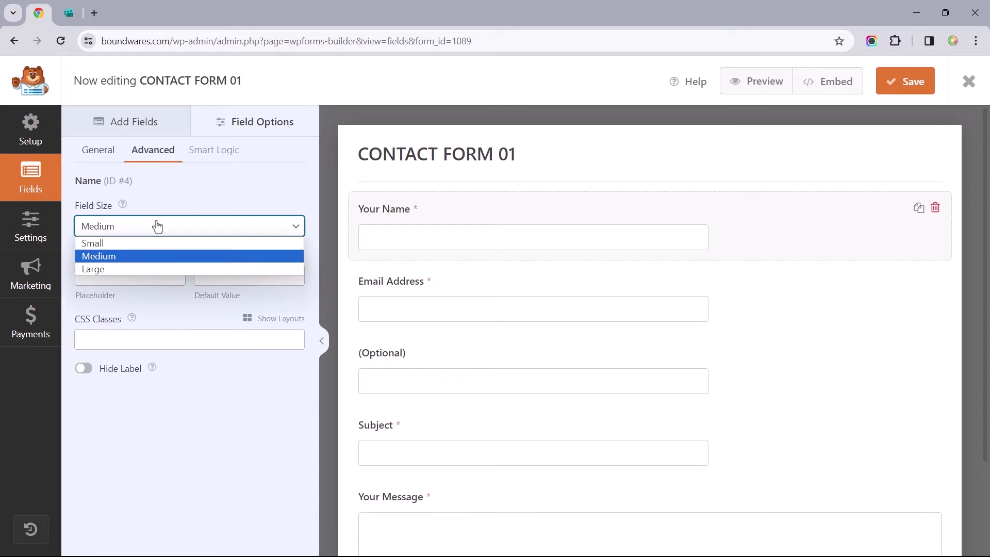
left_click(144, 268)
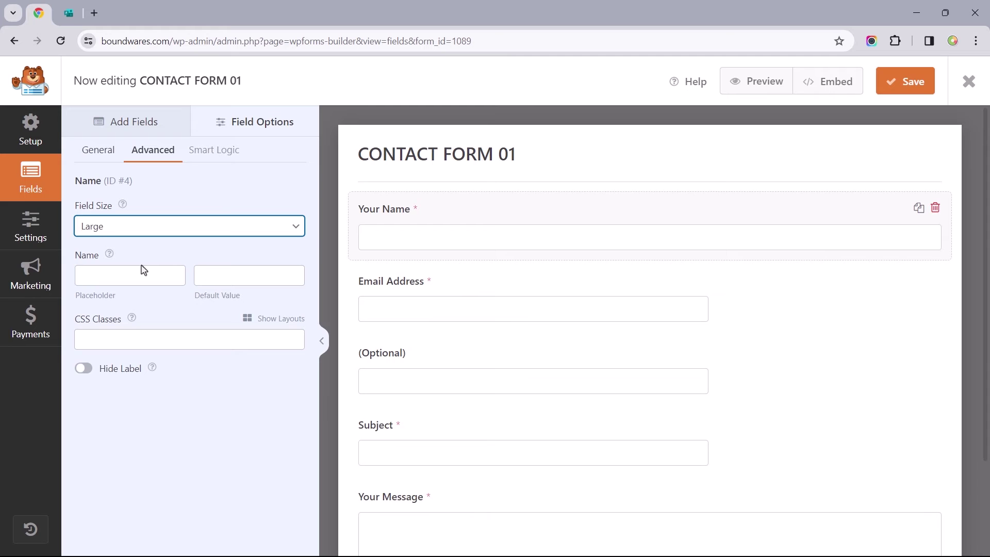
left_click(139, 275)
type("Full Name")
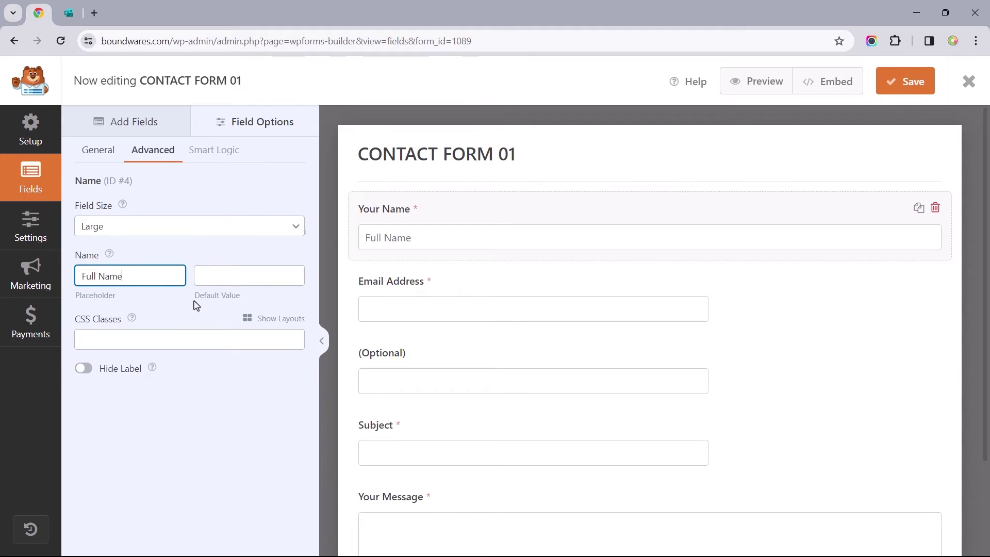
Assign the Your Name field to the first column of the two-column layout, using the classes "wpforms-one-half wpforms-first"
left_click(273, 320)
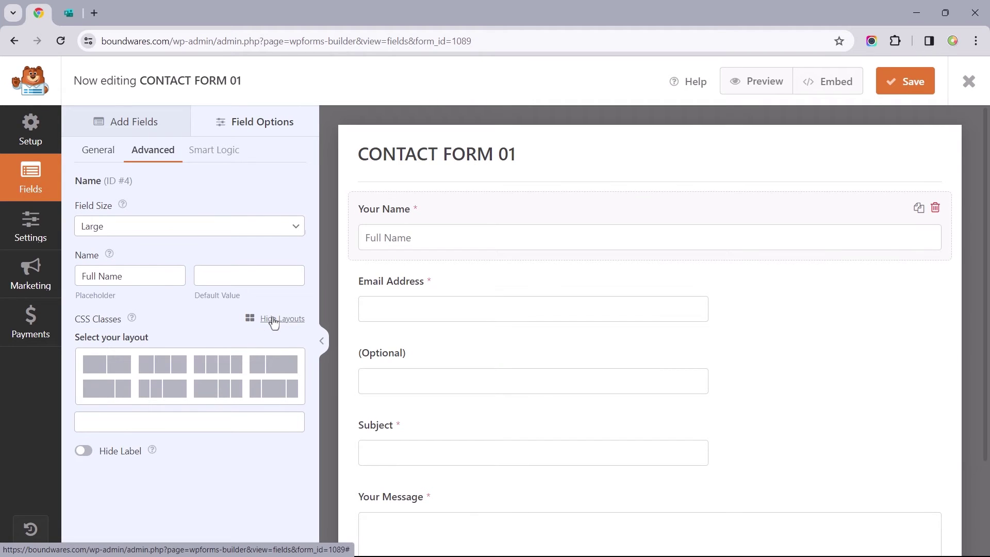
left_click(104, 369)
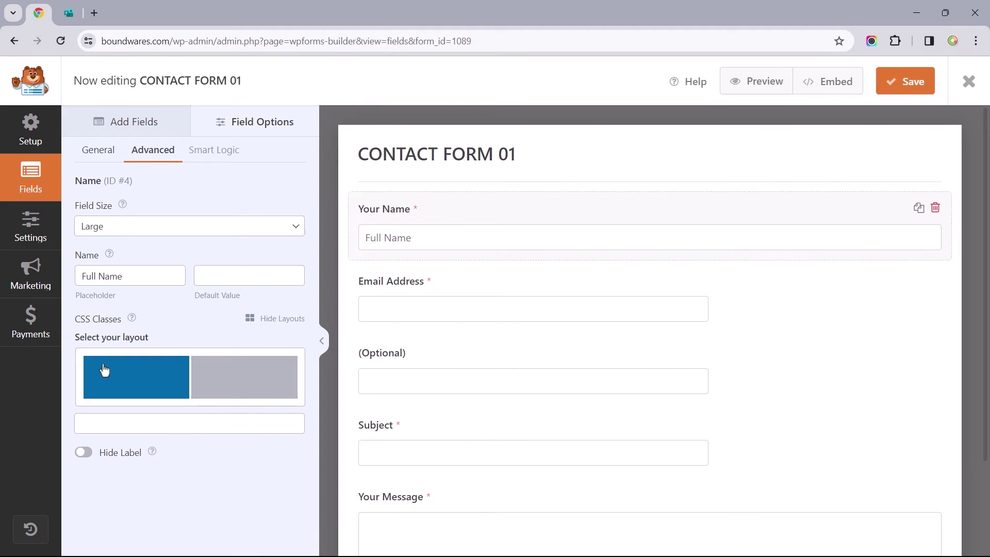
left_click(137, 383)
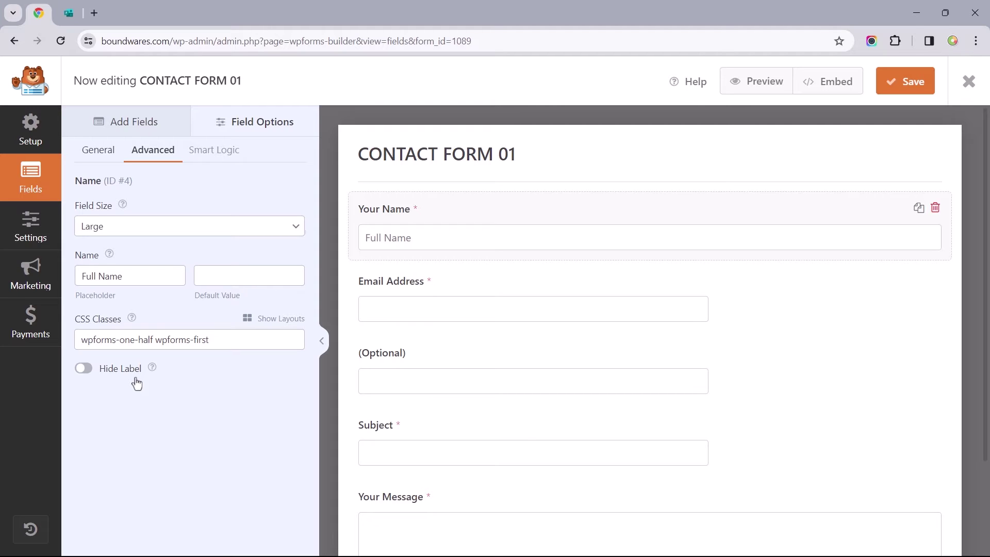
Set the Email Address field's size to Large and its placeholder text to "Email Address"
left_click(415, 298)
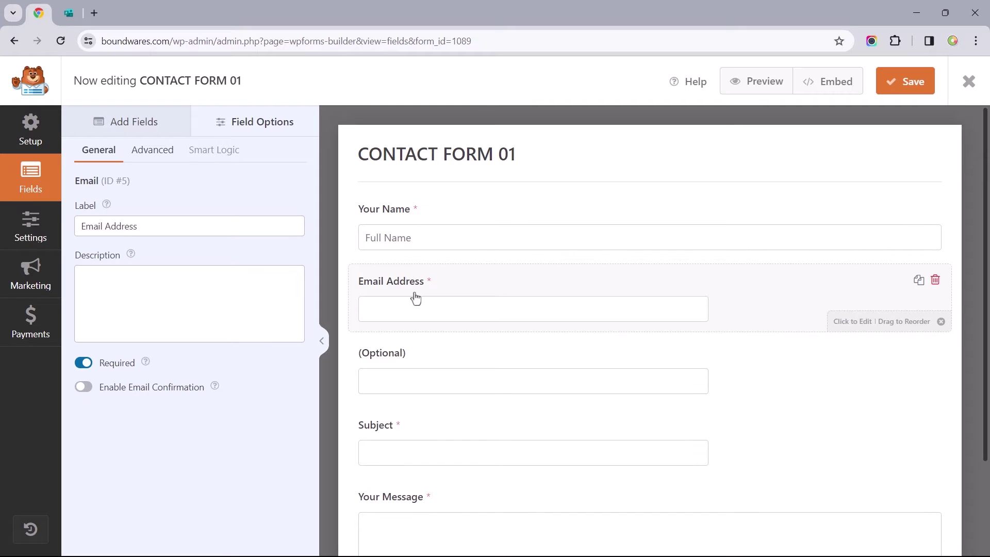
left_click(153, 152)
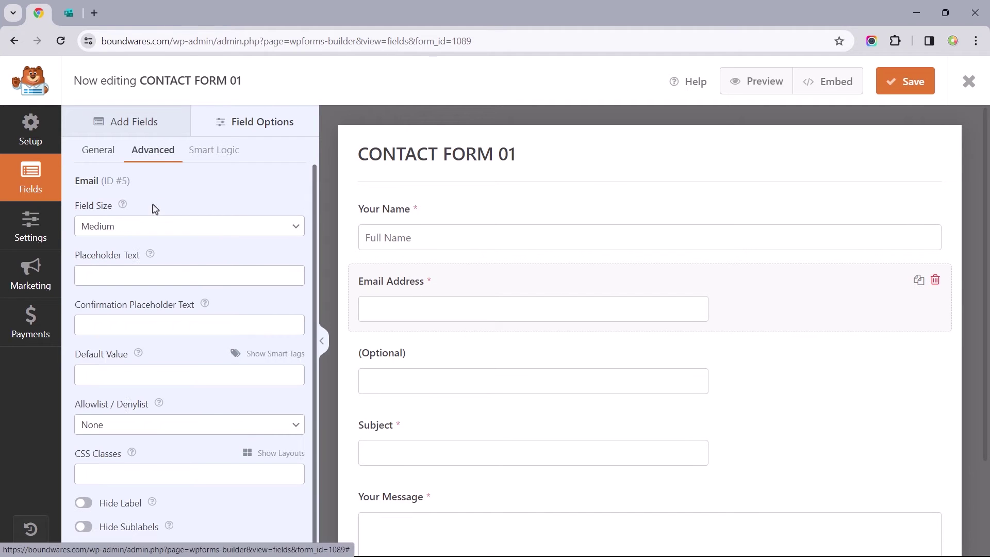
left_click(146, 227)
left_click(140, 267)
left_click(134, 268)
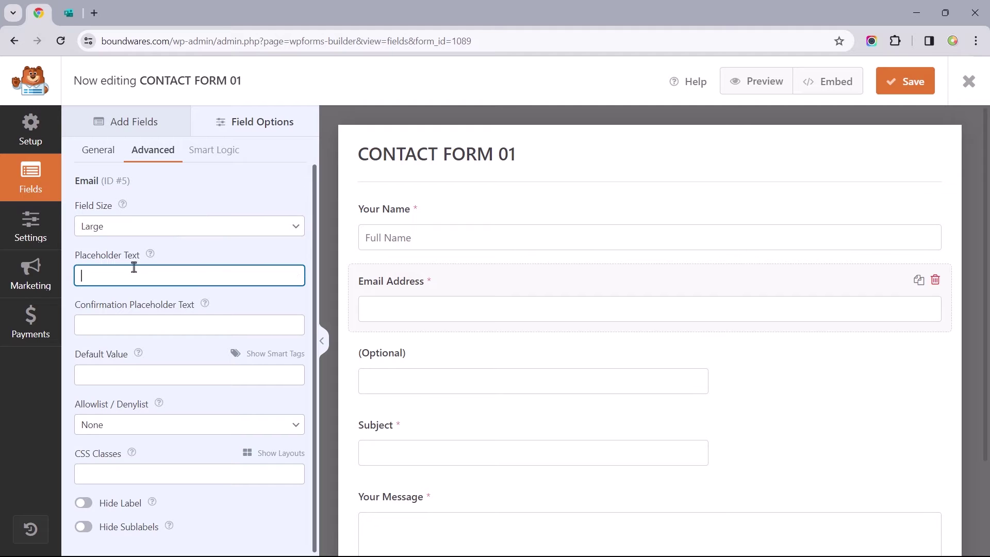
type("Email Address")
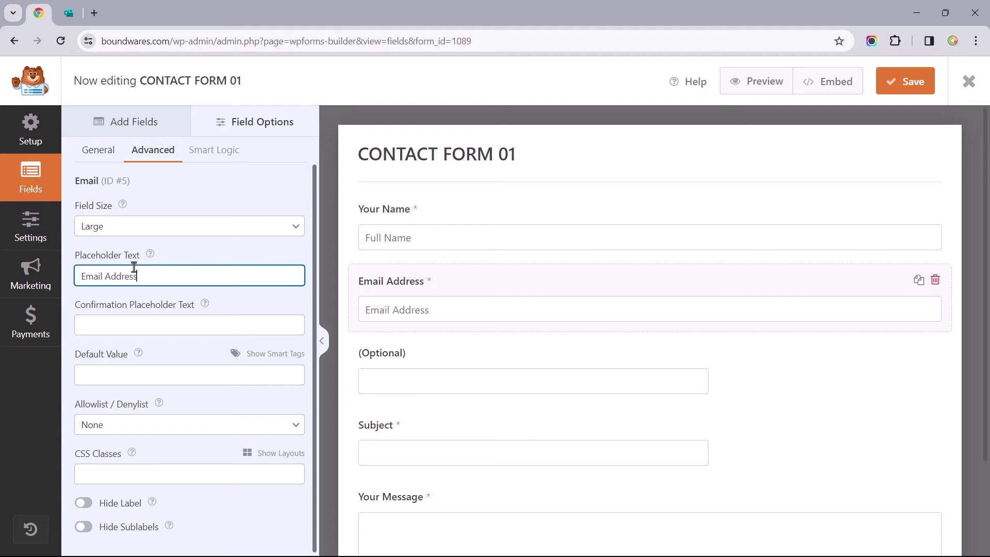
left_click_drag(69, 458, 123, 453)
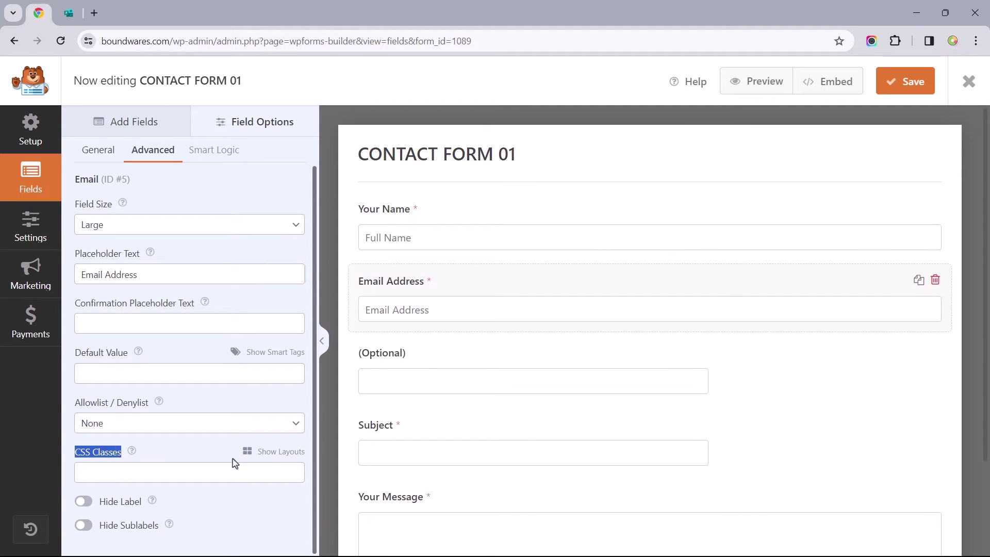
Assign the Email Address field to the second column of the two-column layout, using the class "wpforms-one-half"
left_click(270, 459)
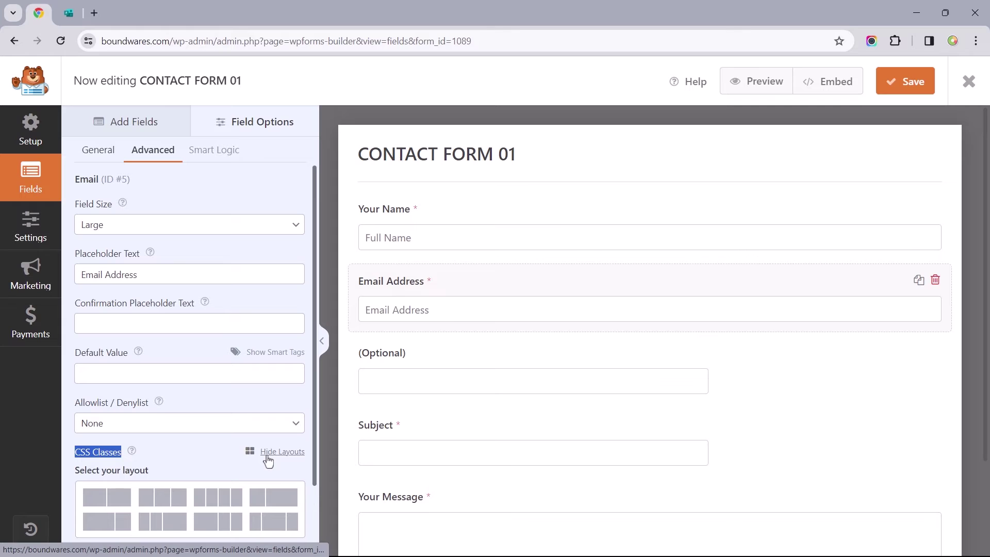
left_click(107, 499)
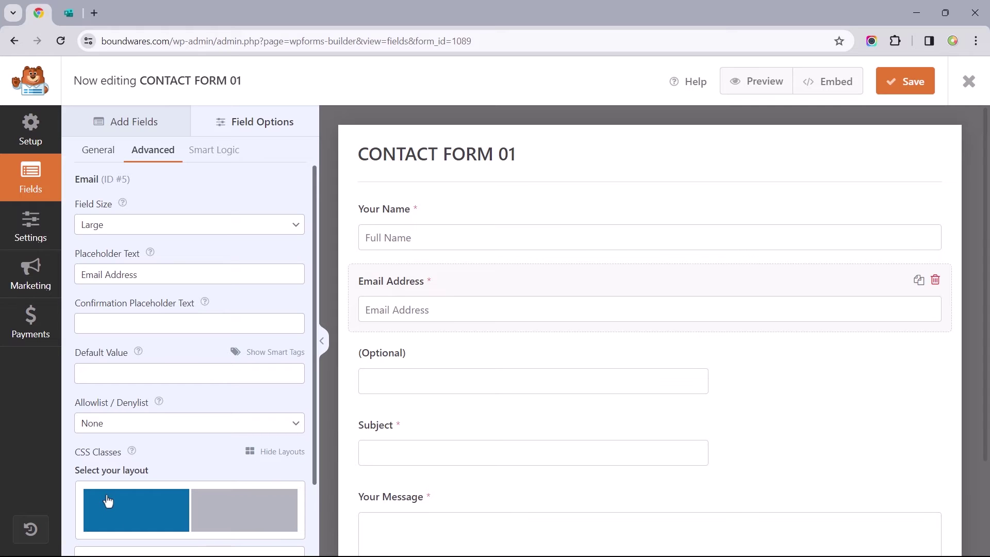
left_click(245, 507)
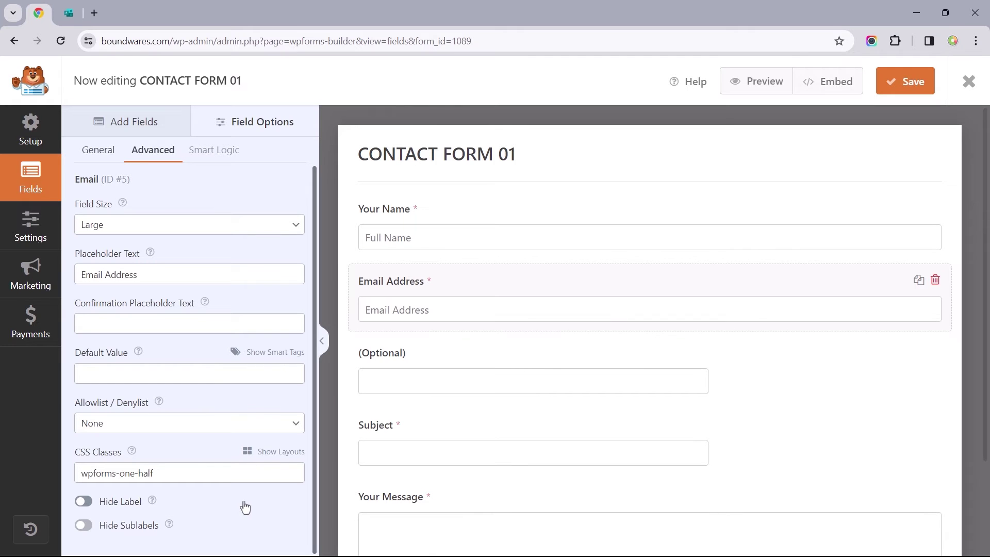
Set the (Optional) field's size to Large and placeholder to "Phone Number", with the first-column classes "wpforms-one-half wpforms-first"
left_click(398, 349)
left_click(153, 150)
left_click(190, 274)
type("Phone Number")
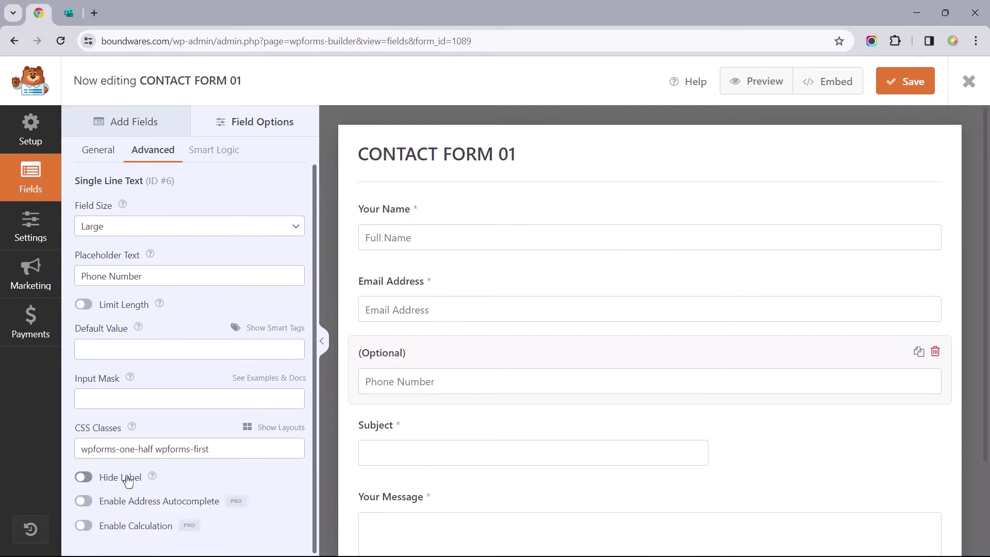
Set the Subject field's size to Large and placeholder to "Project Name", and place it in the second column of the two-column layout
left_click(533, 443)
left_click(162, 155)
left_click(190, 225)
left_click(103, 267)
left_click(189, 275)
type("Project Name")
Set the Your Message field's placeholder to "Tell us about your project" and its size to Large
left_click(405, 506)
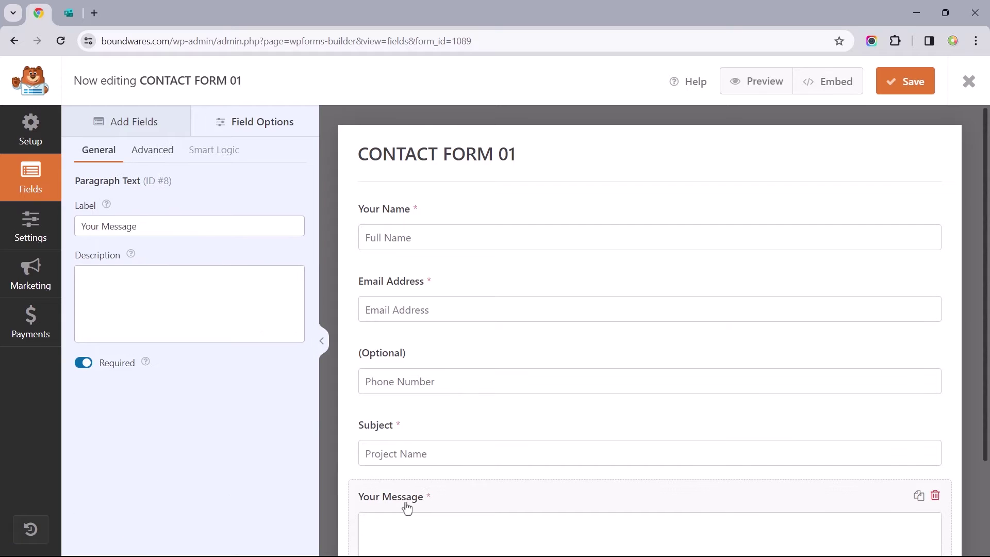
left_click(152, 150)
left_click(142, 277)
type("Tell us about your project")
left_click(190, 226)
left_click(192, 271)
scroll(811, 338, "down", 5)
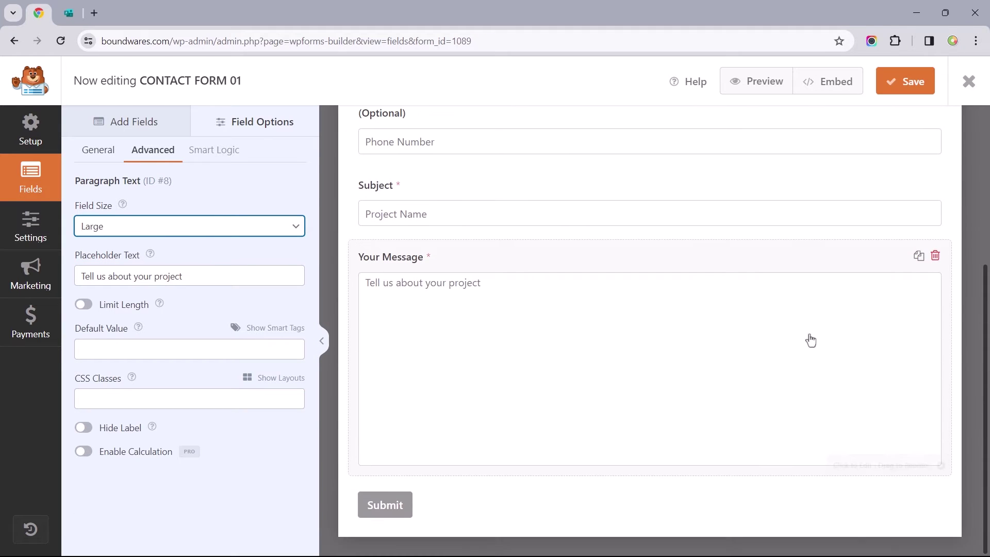
Check the reference form's button, and set the submit button text to "Send Message" and its processing text to "Sending Message..."
left_click(69, 13)
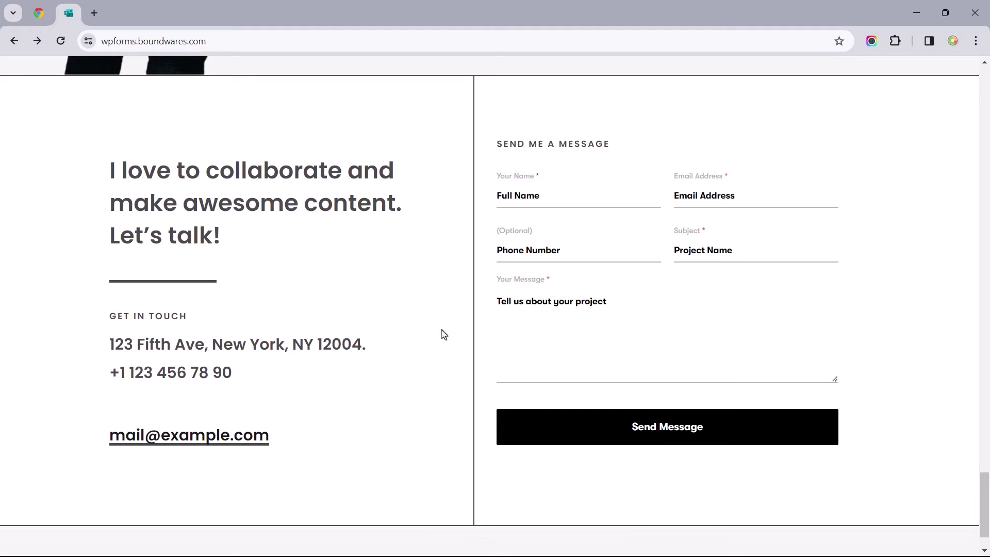
left_click(40, 15)
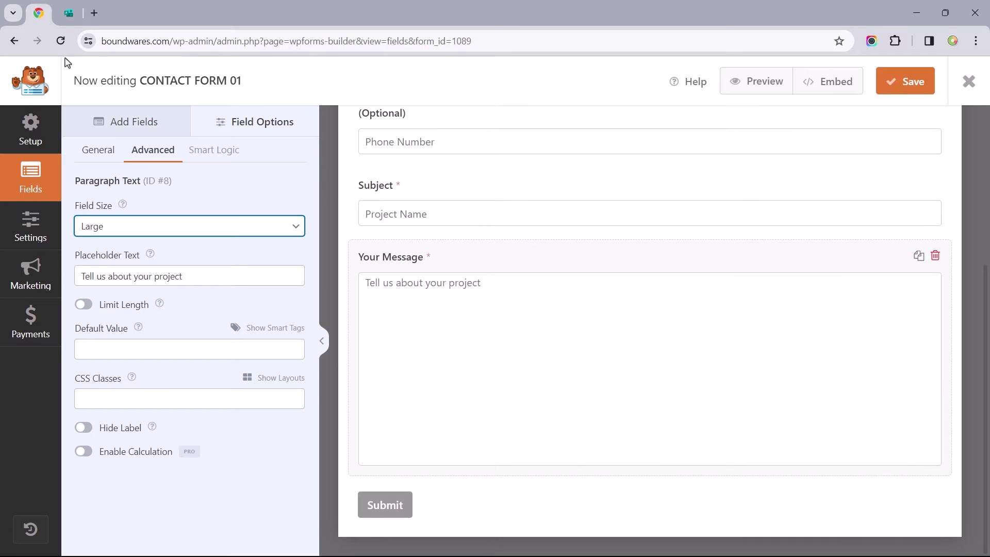
left_click(382, 510)
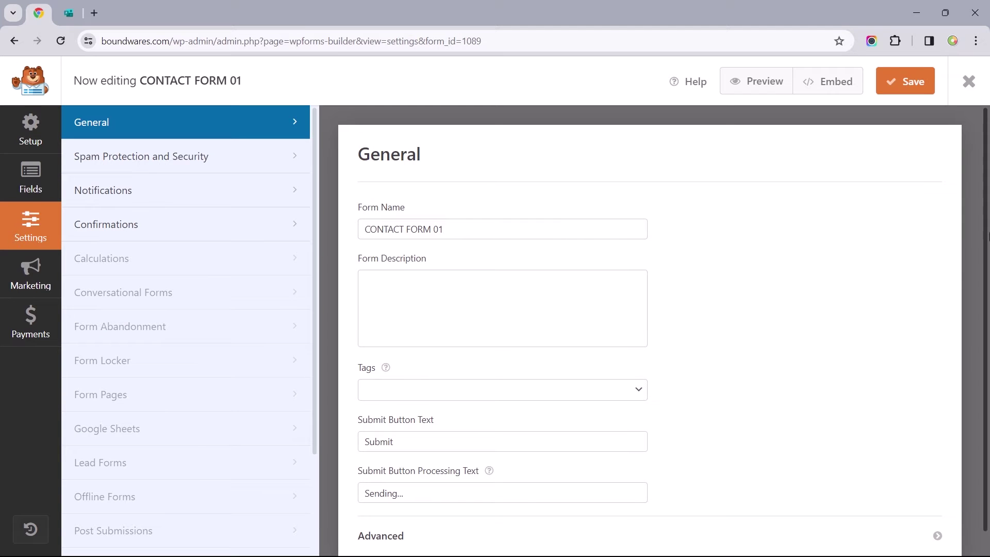
scroll(975, 290, "down", 1)
triple_click(426, 417)
type("Send Message")
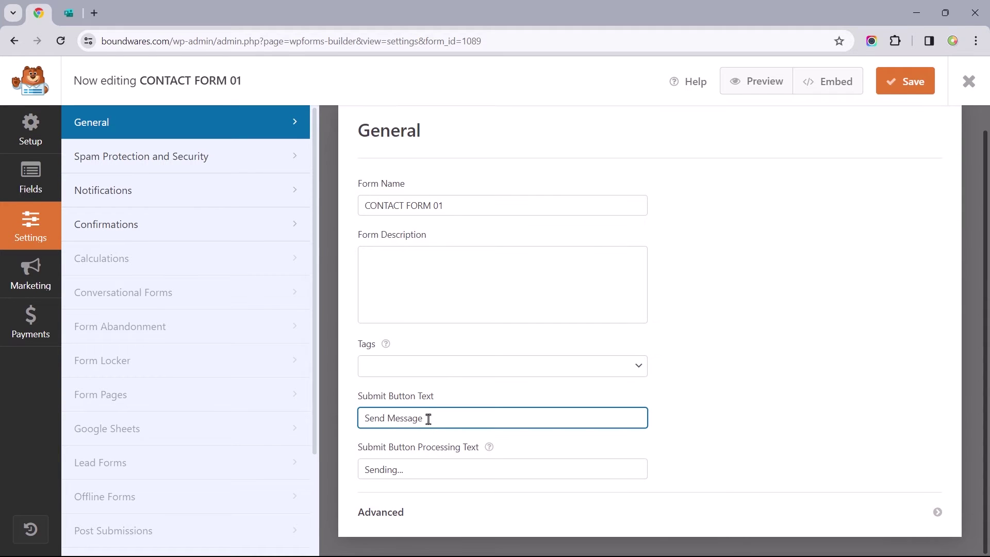
left_click(396, 472)
type("Message")
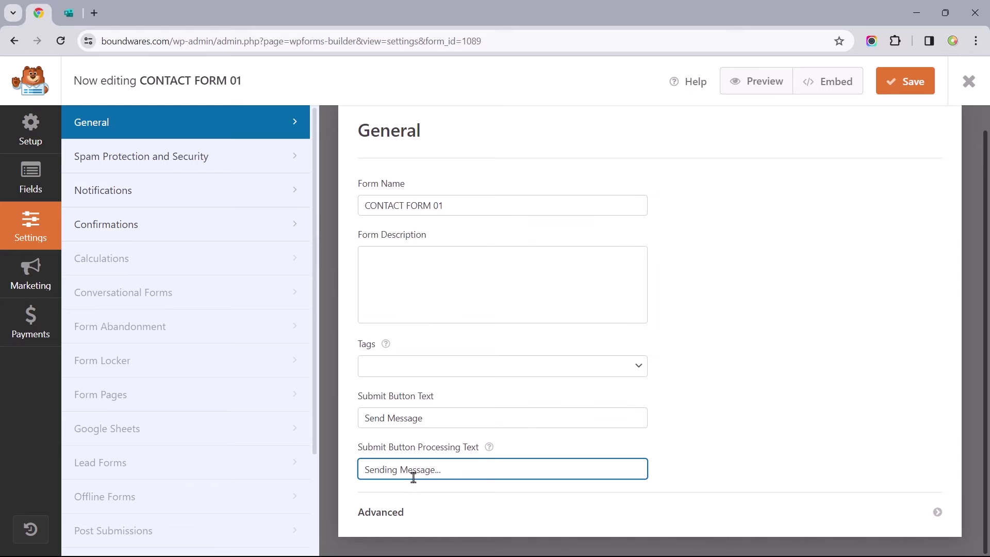
Dismiss the introductory notice in the notification settings and set the default email subject line to "New Email from Boundwares.com"
left_click(190, 174)
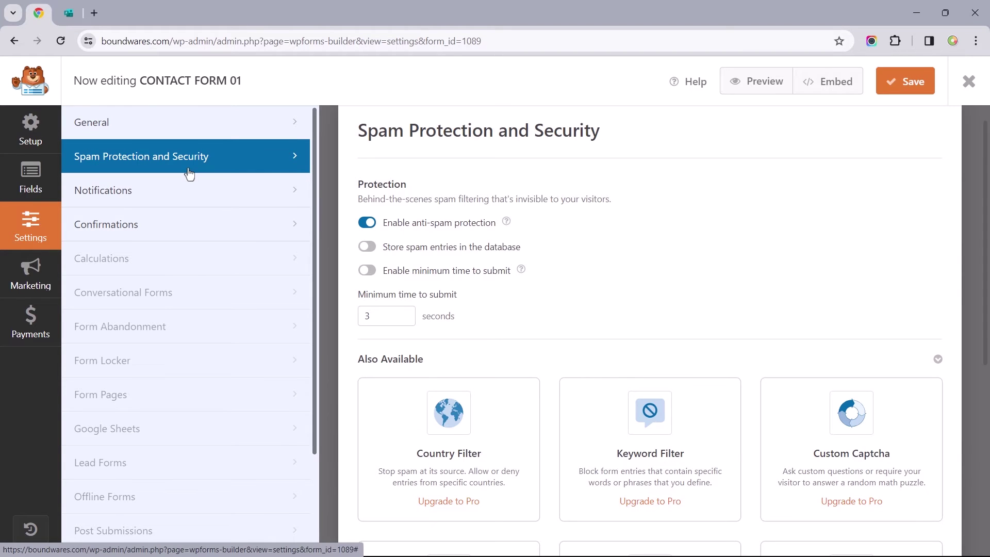
left_click(184, 191)
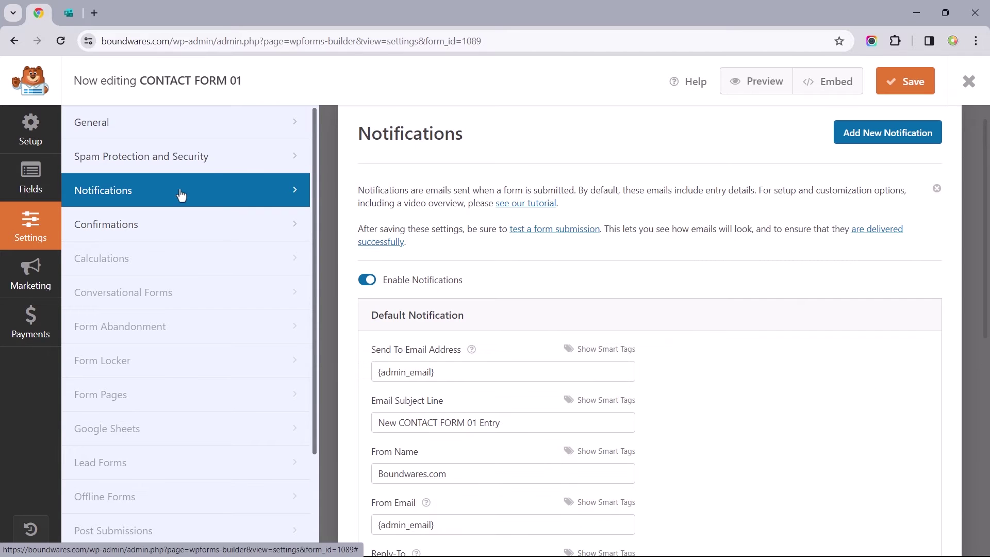
left_click(937, 189)
scroll(518, 227, "down", 2)
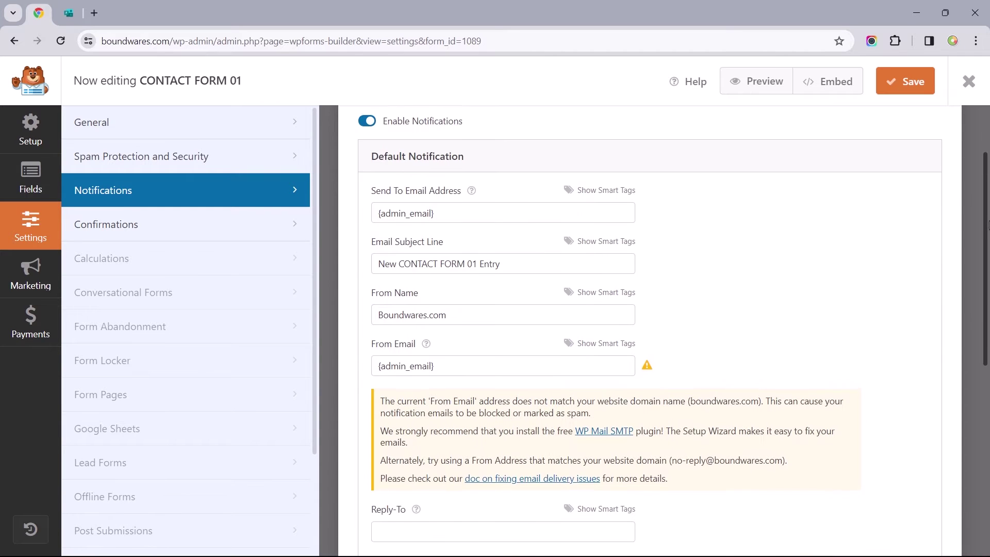
triple_click(504, 232)
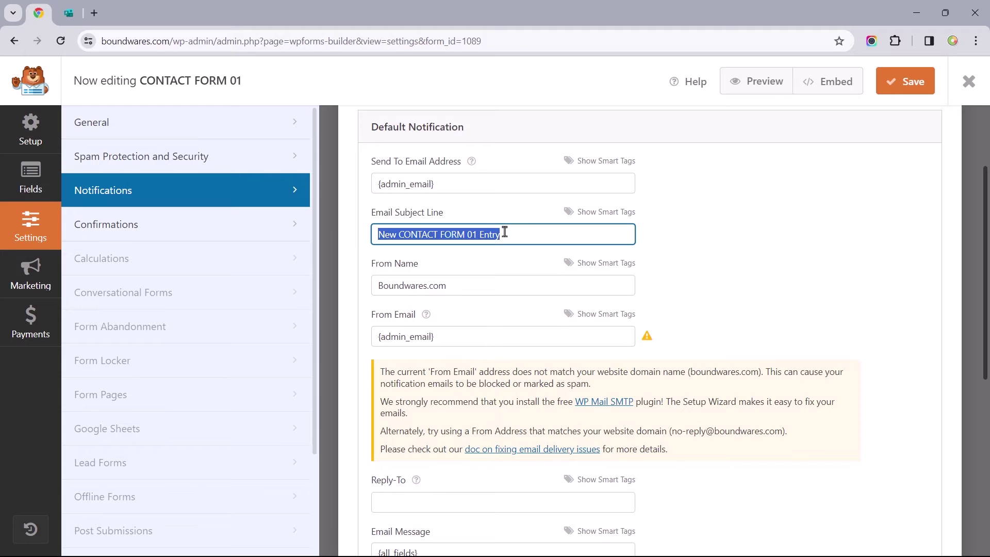
type("New Email")
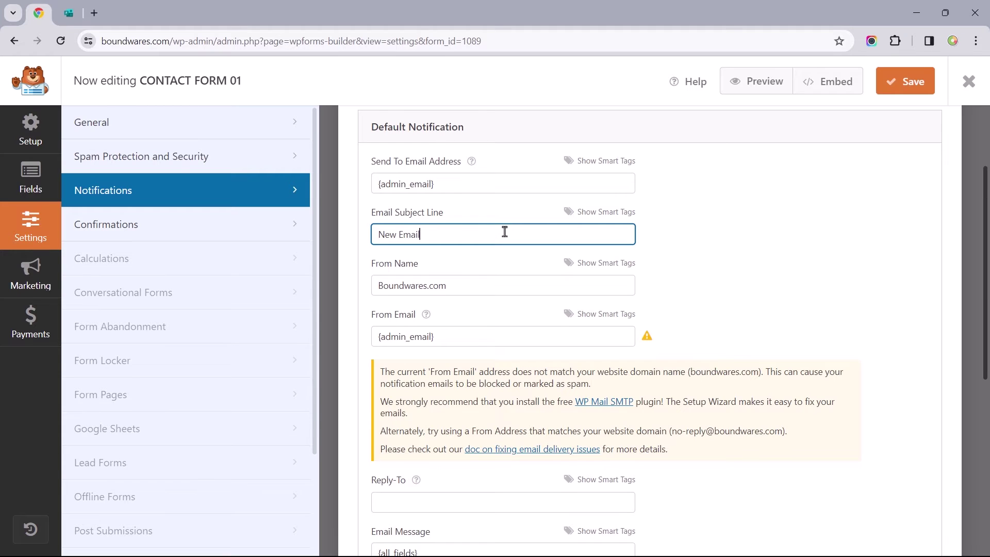
type(" from Boundwares.com")
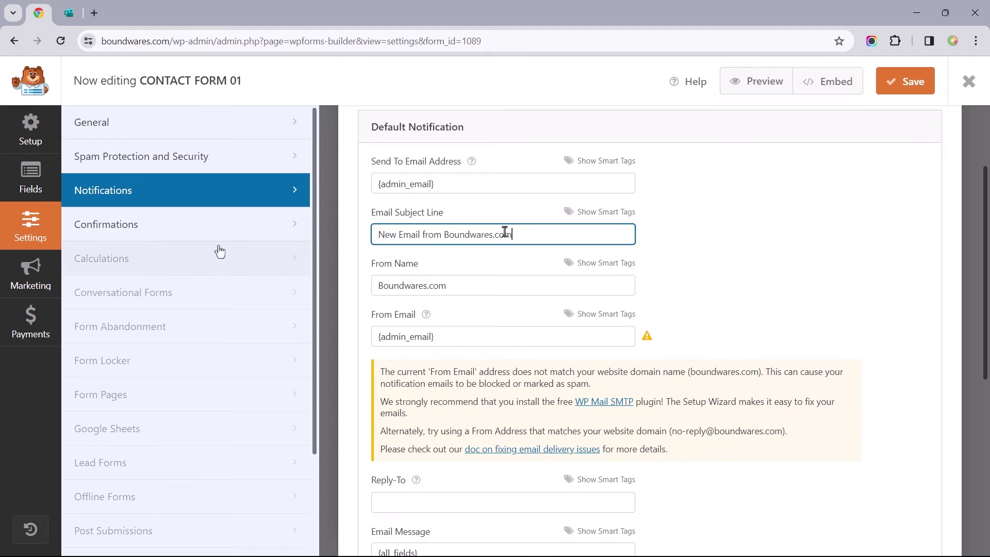
Review the default confirmation's message text and its available confirmation types, keeping the type on Message
left_click(153, 238)
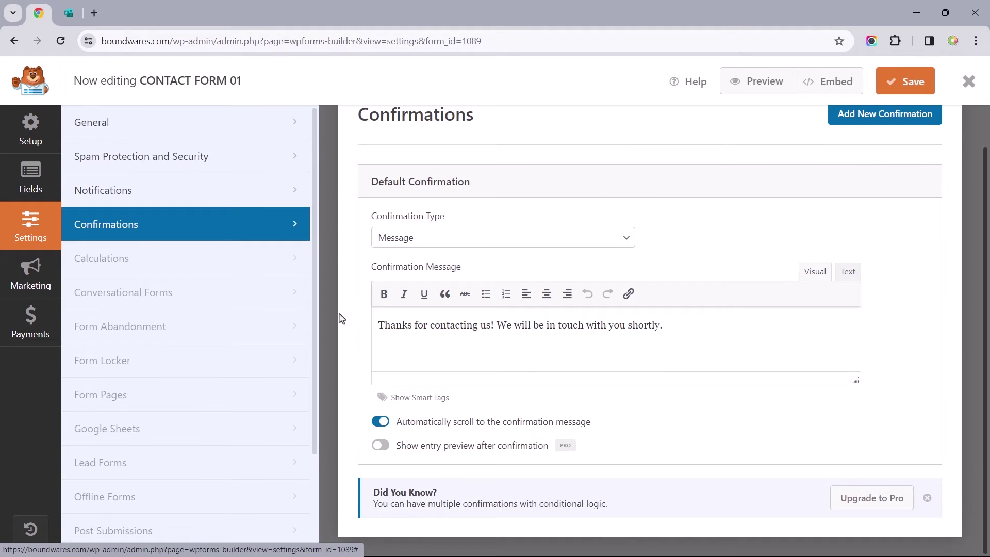
left_click_drag(380, 328, 687, 340)
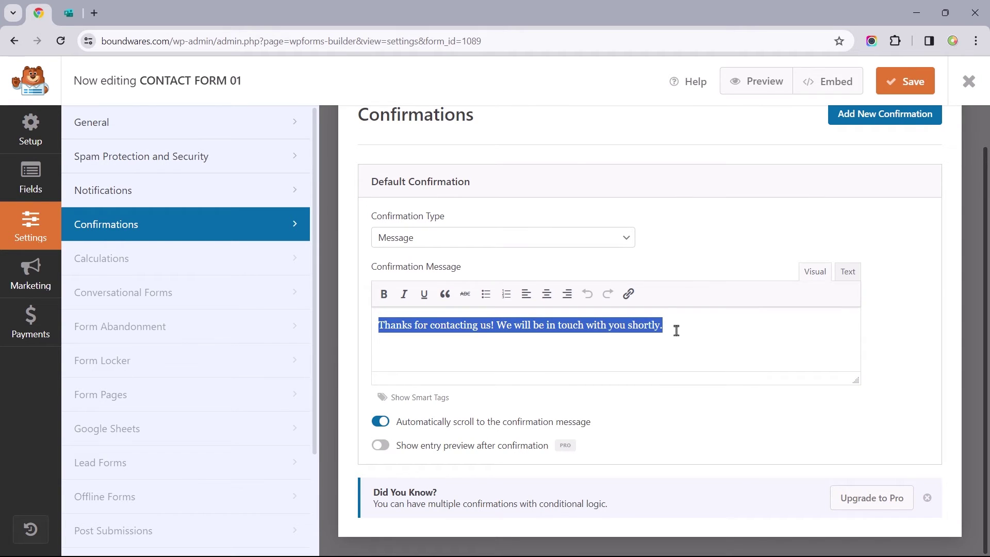
left_click(550, 243)
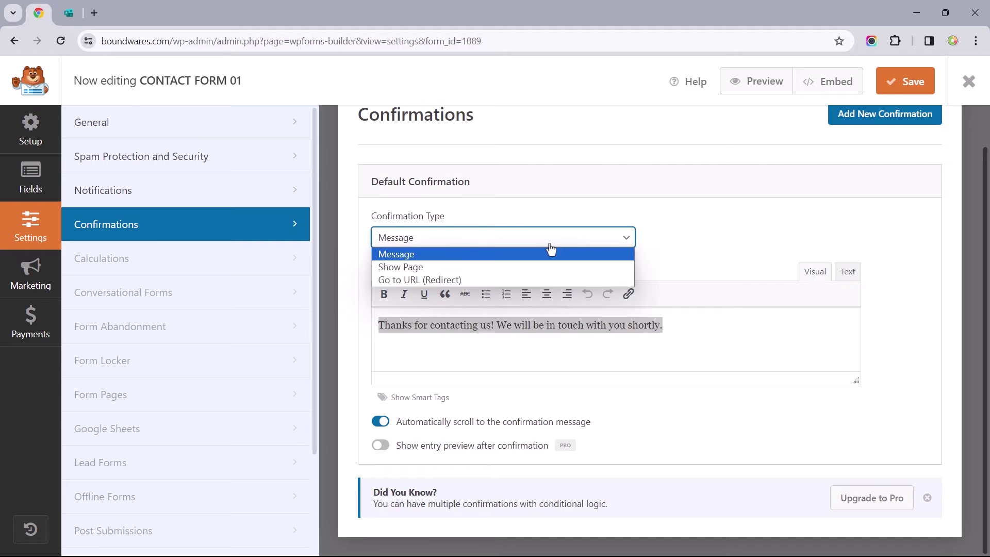
left_click(550, 250)
left_click(376, 328)
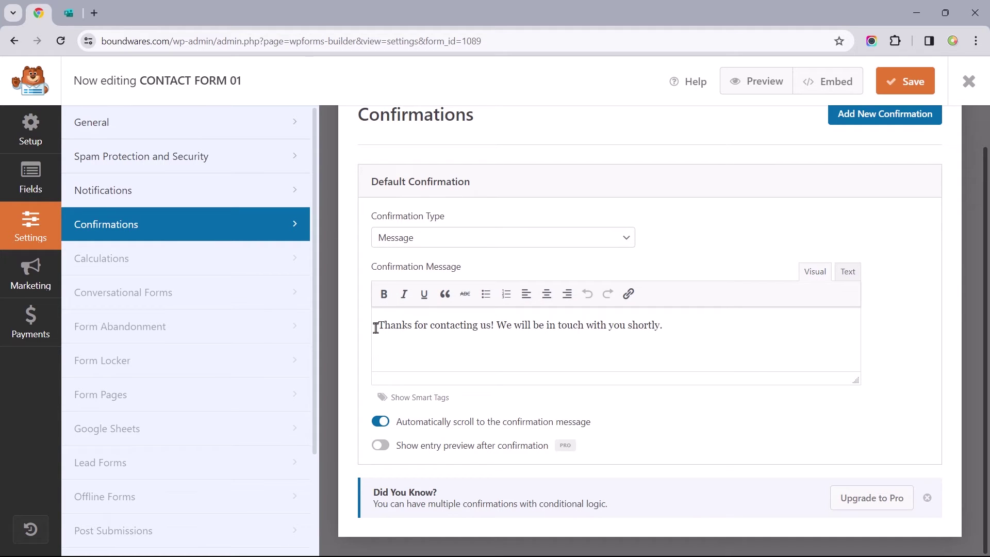
Try the Show Page and Go to URL (Redirect) confirmation types, and return the type to Message
left_click(411, 245)
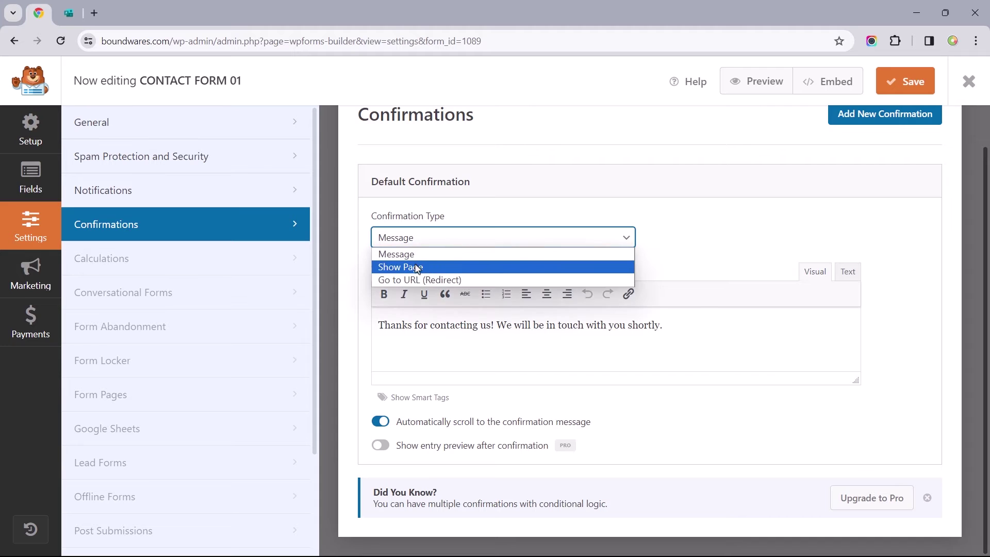
left_click(416, 266)
left_click(423, 291)
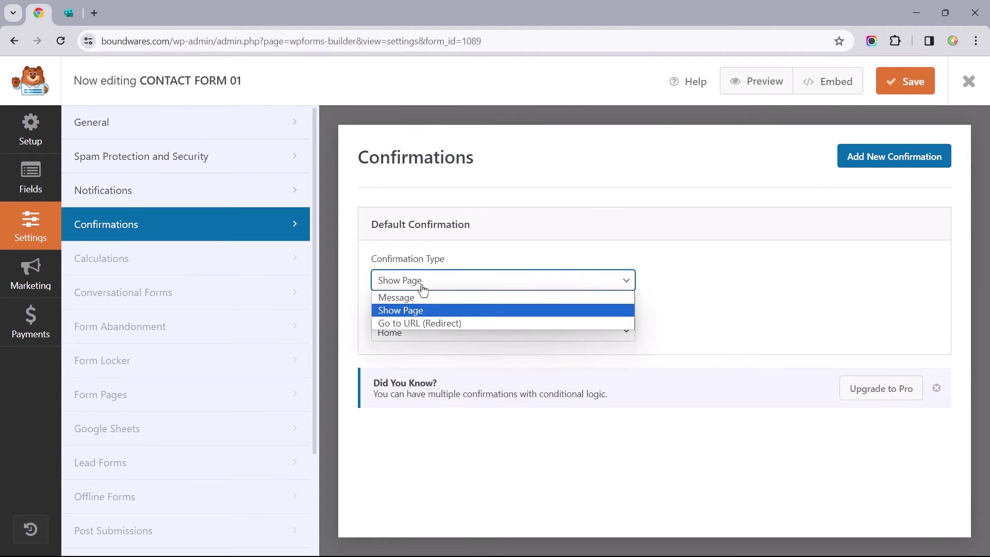
left_click(416, 321)
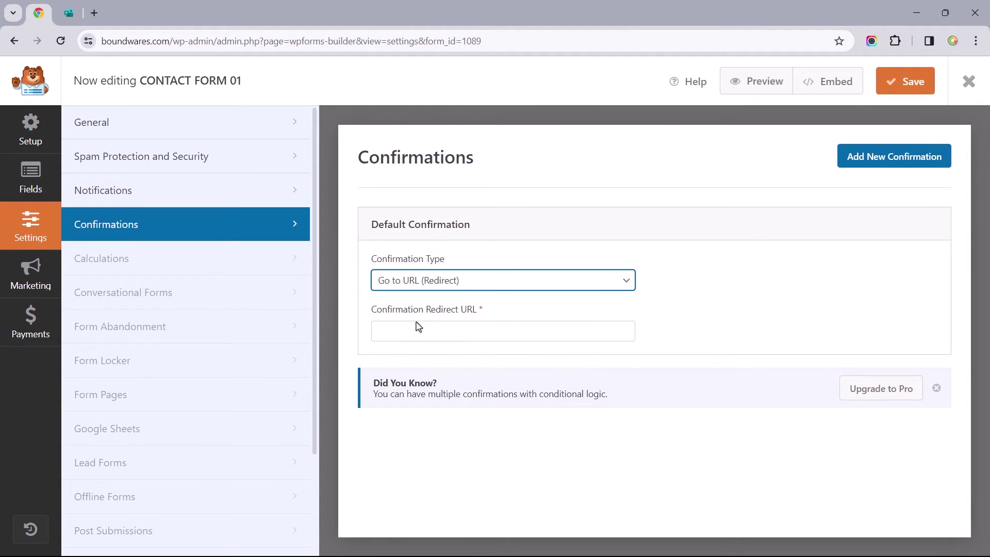
left_click(472, 281)
left_click(474, 298)
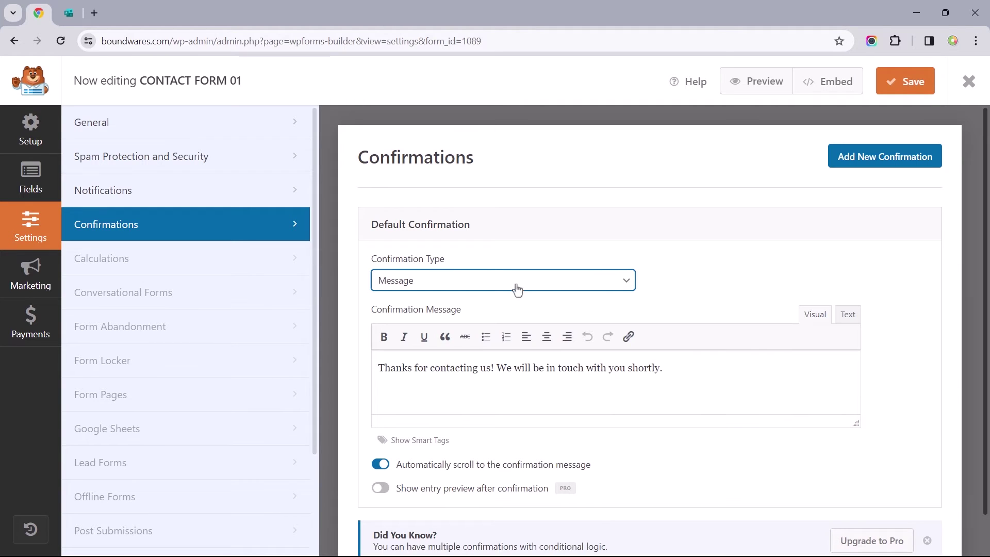
Save the contact form and preview it on the website to check its two-column layout
left_click(891, 85)
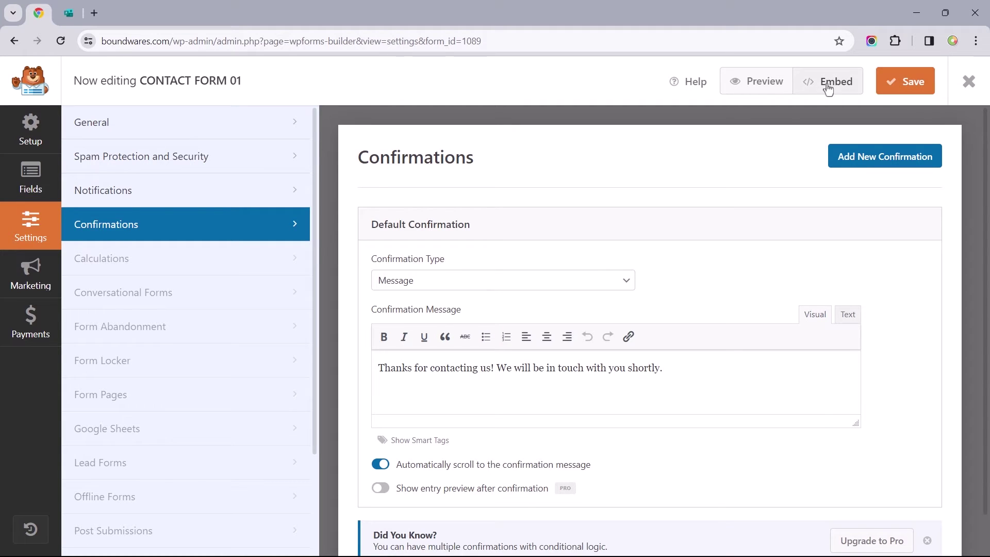
left_click(763, 92)
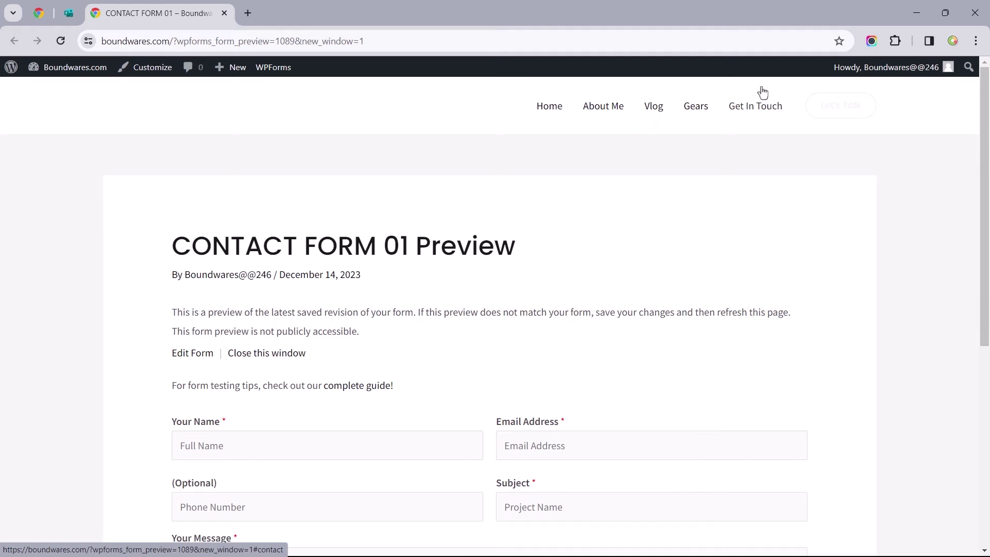
left_click_drag(986, 141, 988, 254)
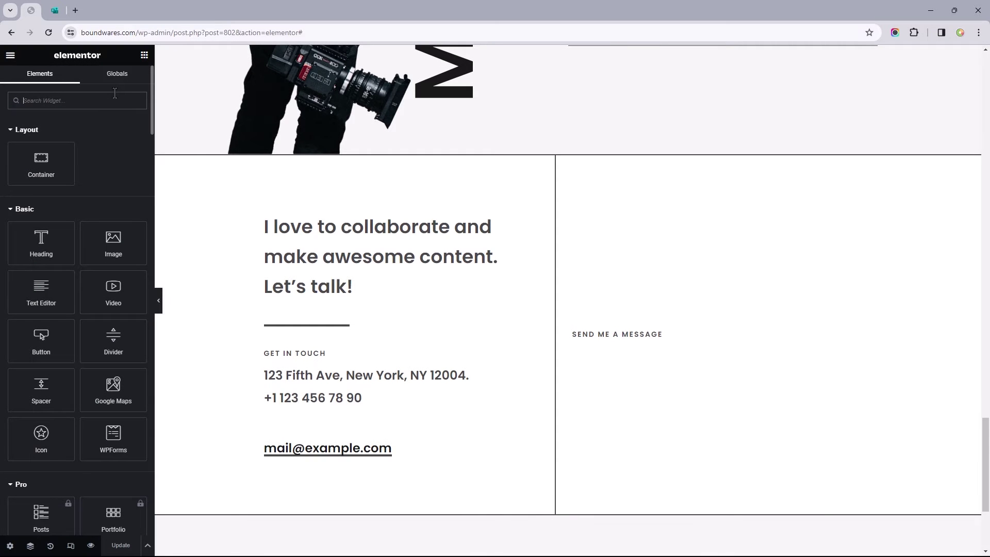
In the Elementor editor, find the Essential Addons WPForms widget and place it below the "SEND ME A MESSAGE" heading
type("WPForms")
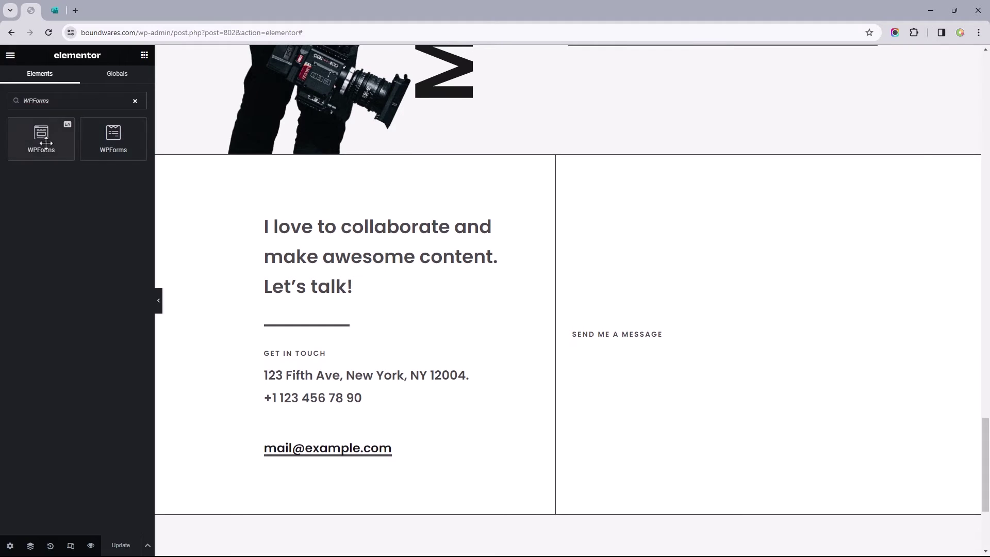
left_click_drag(108, 360, 989, 556)
left_click_drag(375, 259, 602, 335)
Choose CONTACT FORM 01 as the form for the WPForms widget and hide the form's title
left_click(88, 158)
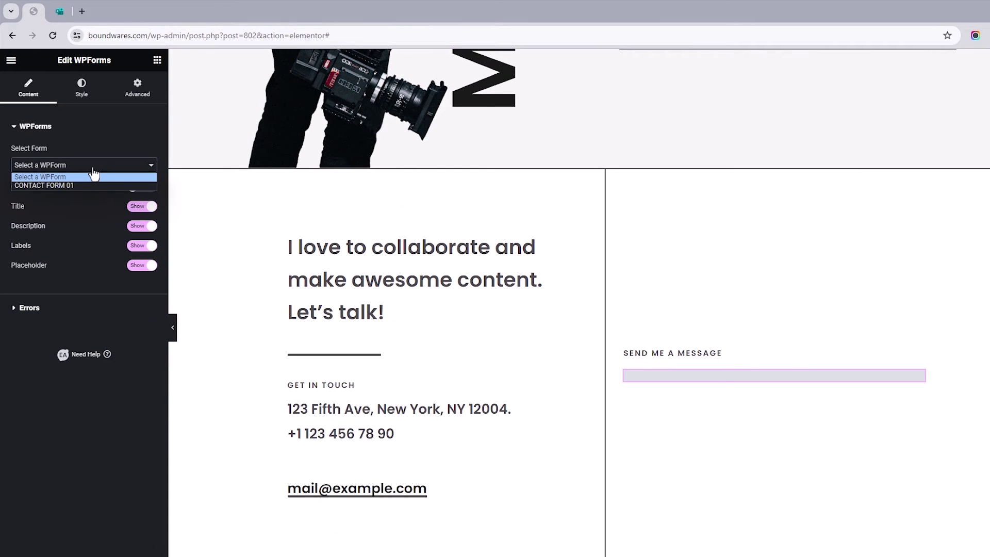
left_click(56, 175)
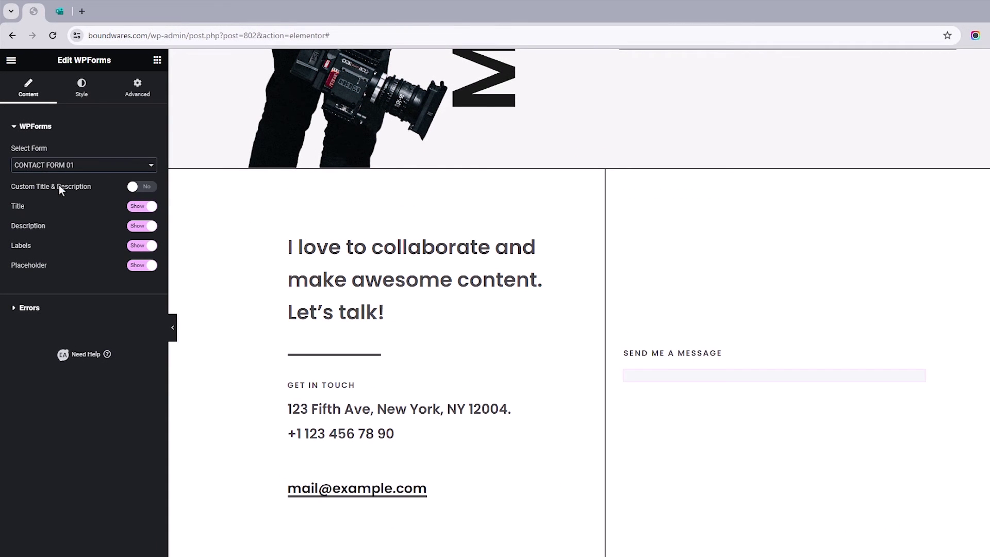
left_click(140, 207)
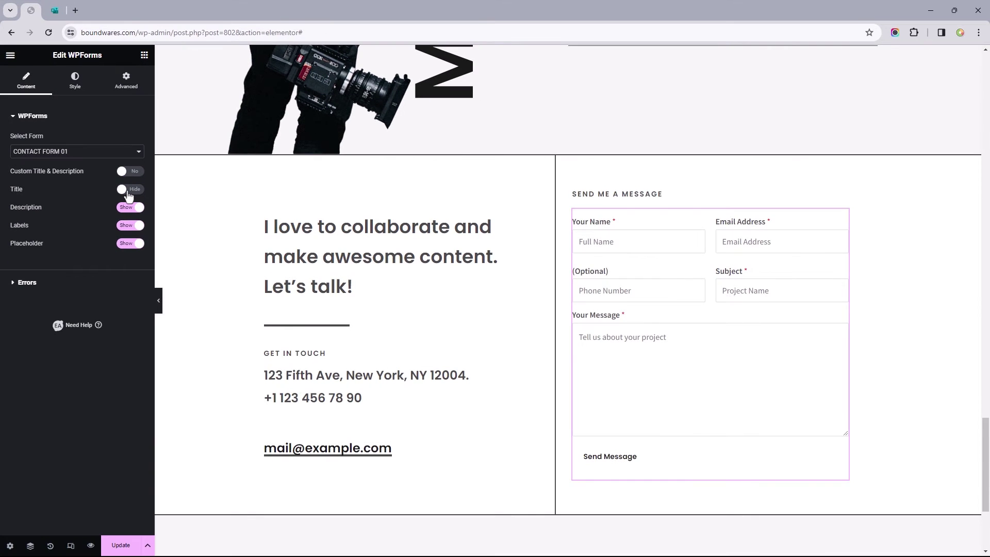
Look over the WPForms widget's style sections and open the Form Container settings
left_click(79, 85)
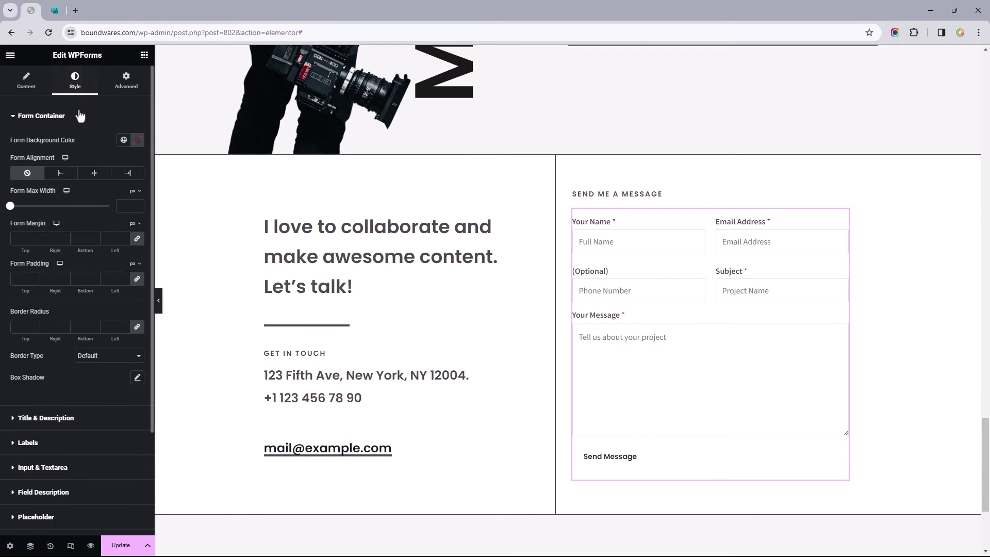
left_click(78, 116)
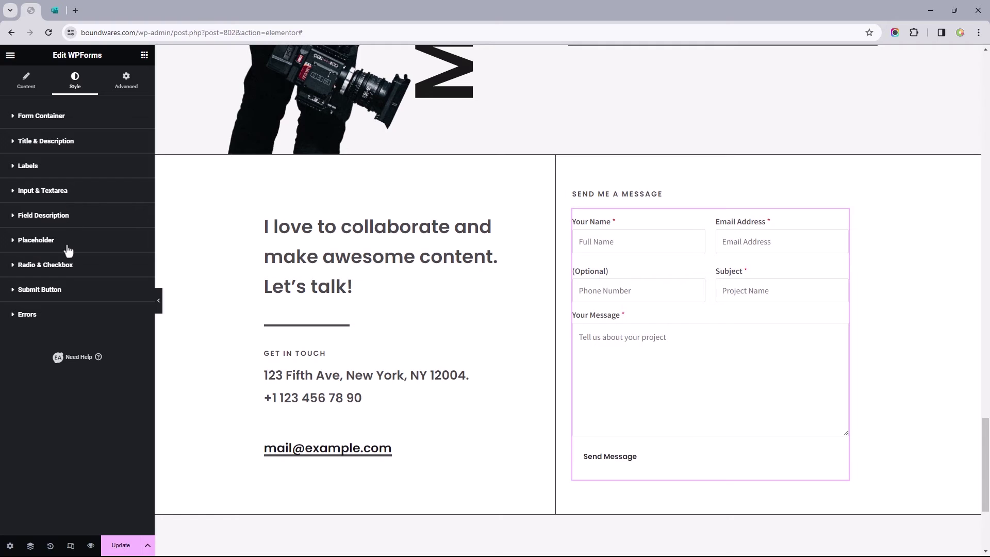
left_click(64, 122)
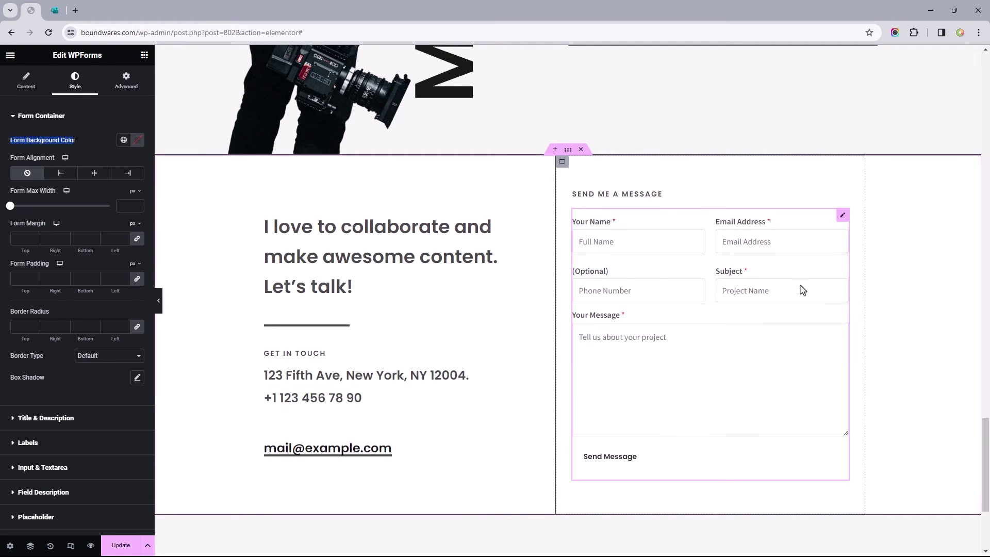
Try a black background with 20 px padding and a 20 px border radius on the form container
left_click(138, 146)
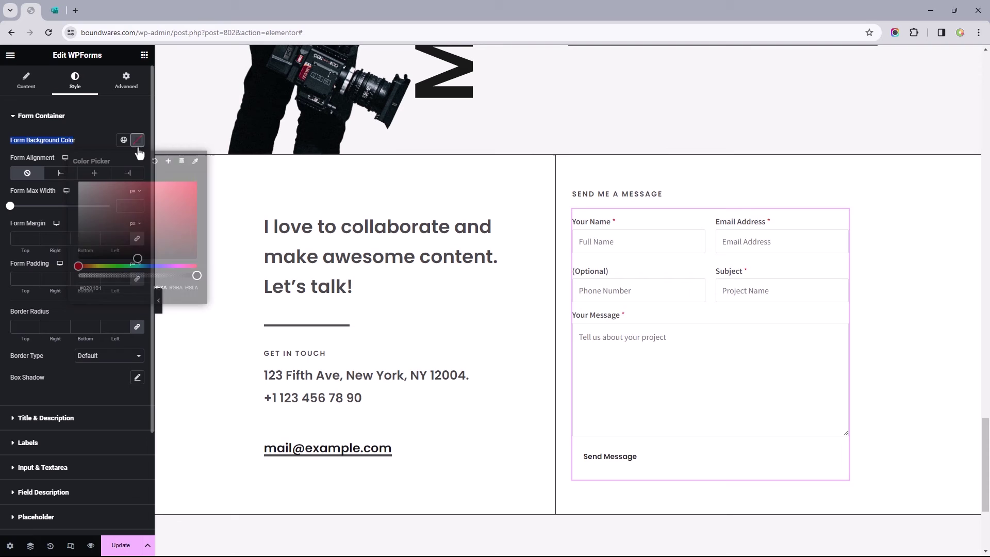
left_click(100, 234)
left_click(1, 258)
left_click(33, 277)
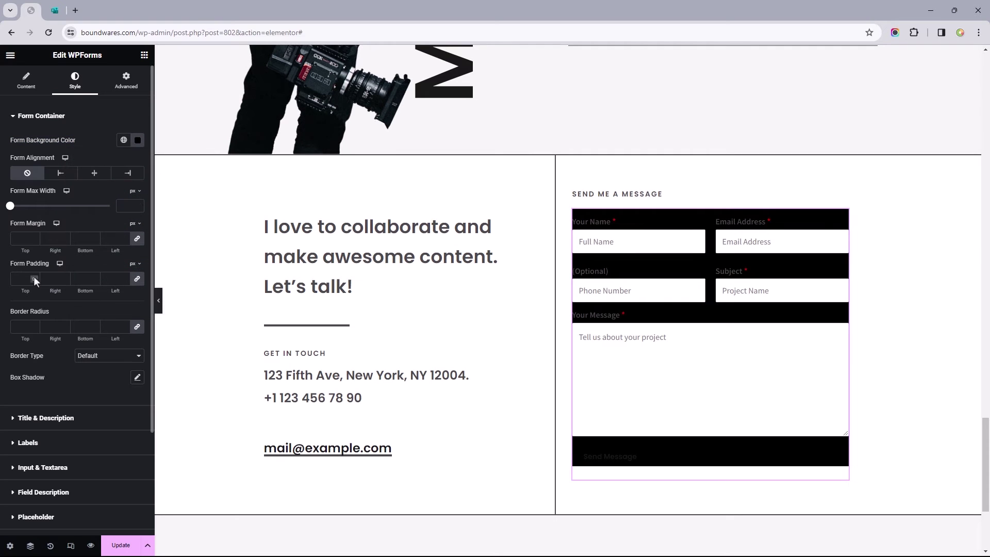
type("2020")
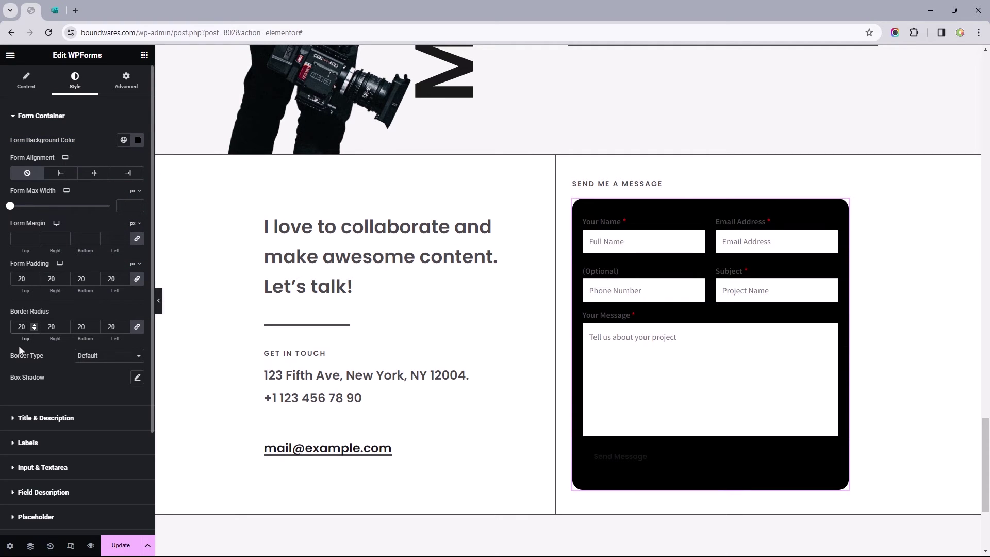
Clear the form container's border radius and padding, and reset its background color
double_click(21, 326)
key("BackSpace")
double_click(23, 280)
key("BackSpace")
left_click(138, 141)
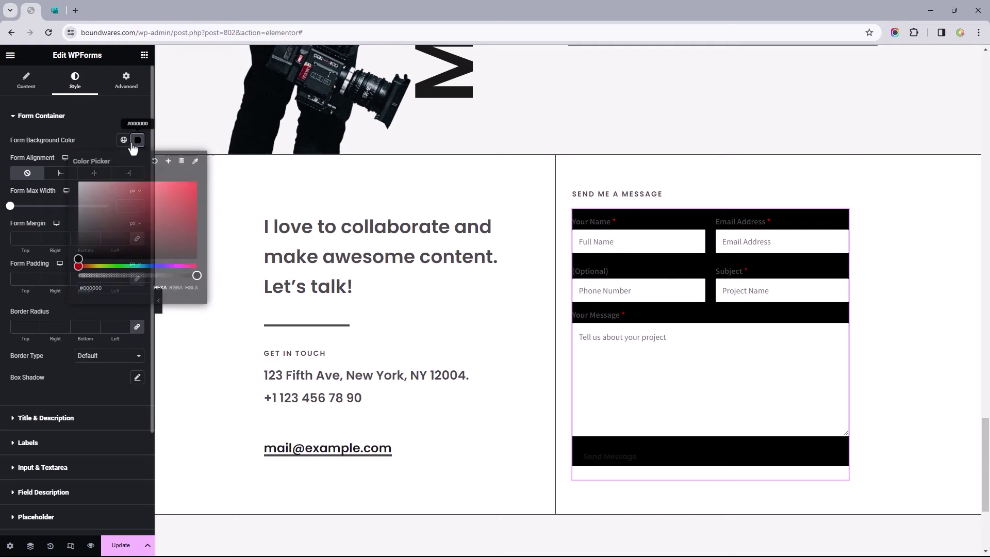
left_click(154, 163)
left_click(81, 125)
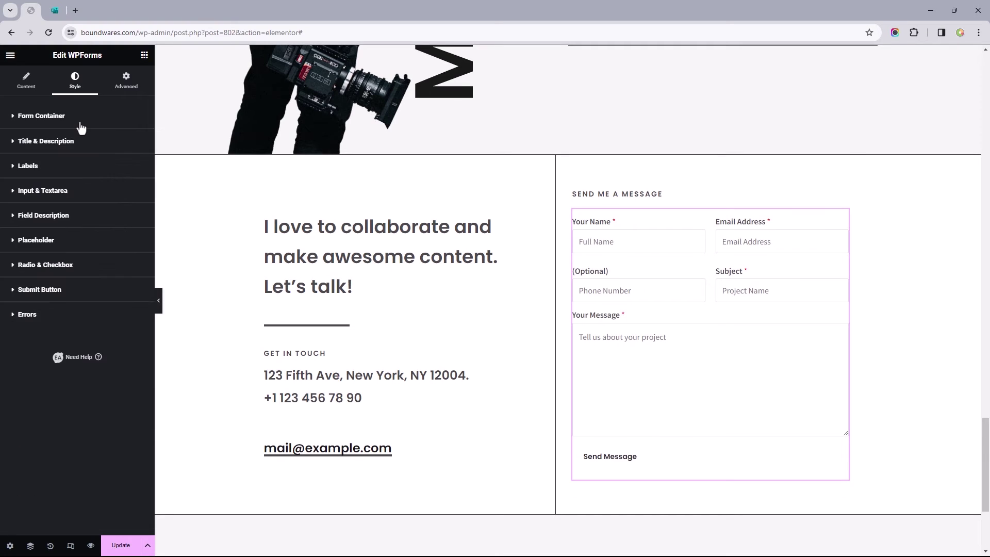
Look over the Labels and Title & Description style settings
left_click(49, 168)
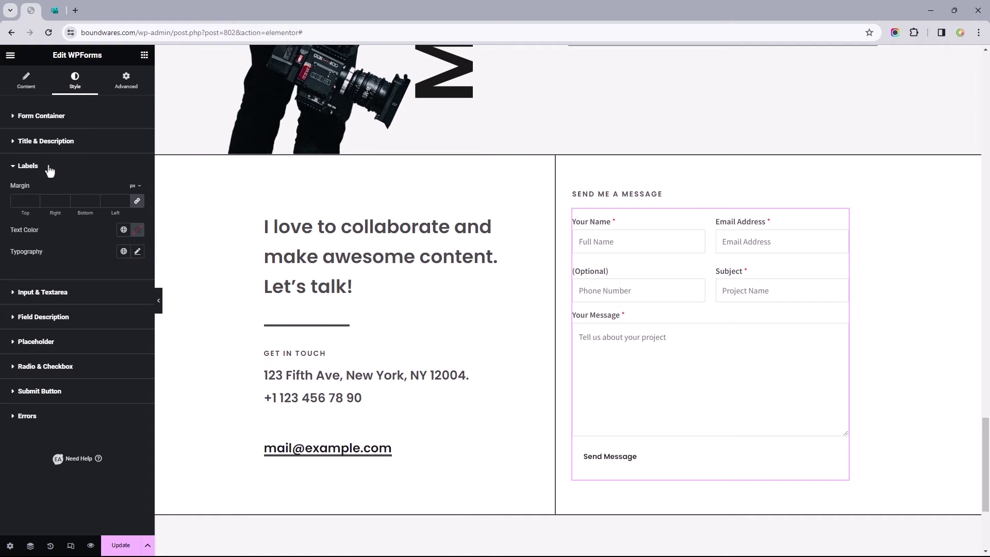
left_click(81, 149)
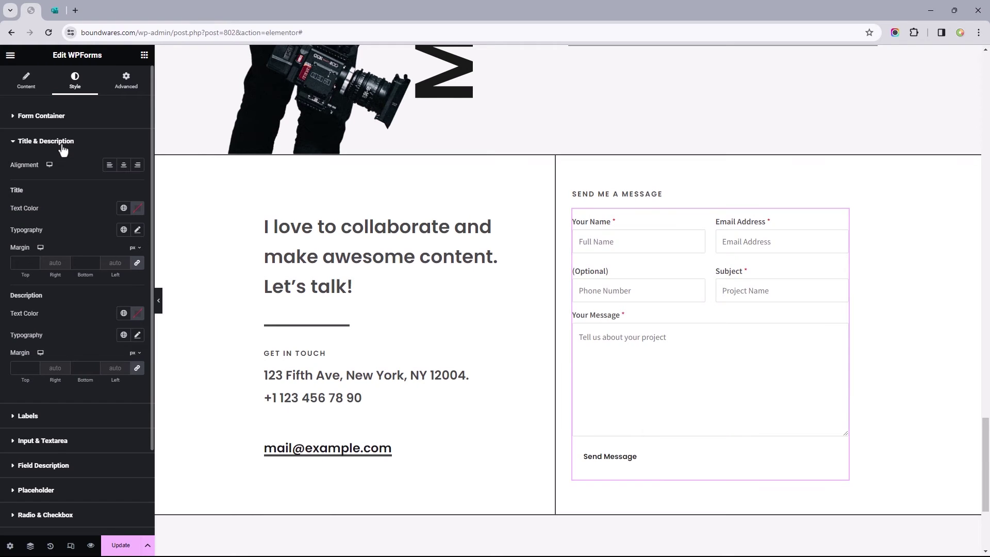
left_click(62, 146)
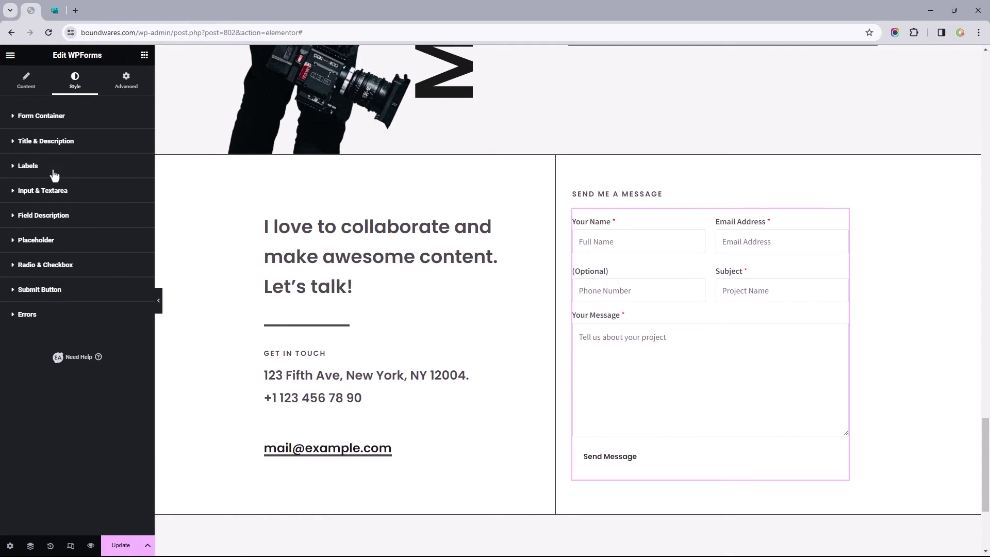
Try a 19 px margin on the form labels, clear it again, and set their text color to #B2B2B2
left_click(54, 171)
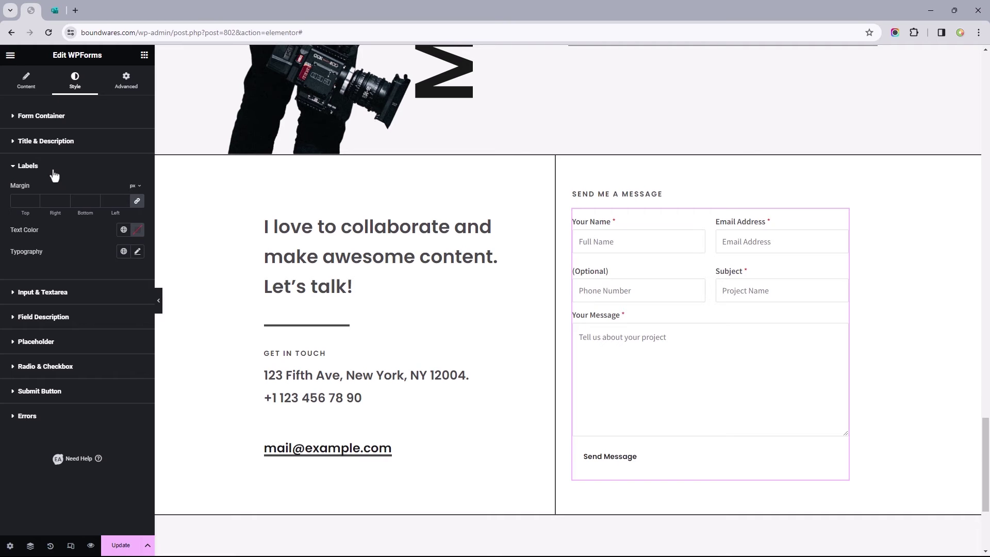
left_click(35, 199)
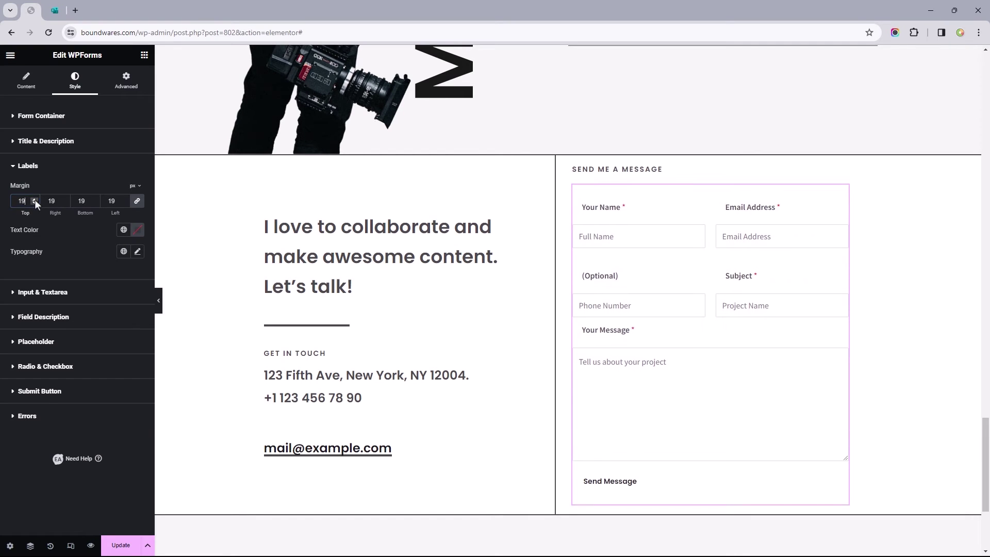
left_click(138, 230)
type("#")
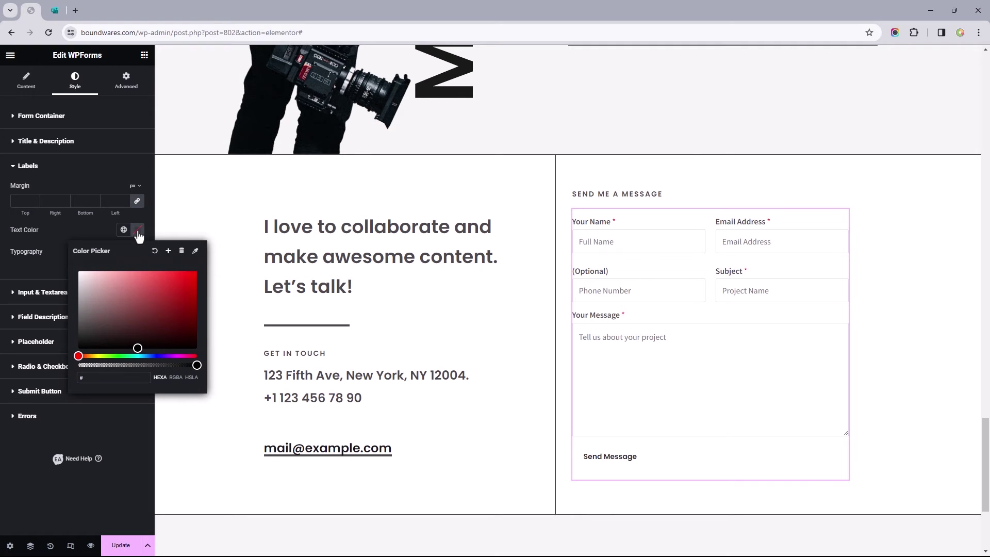
type("B2B2B2")
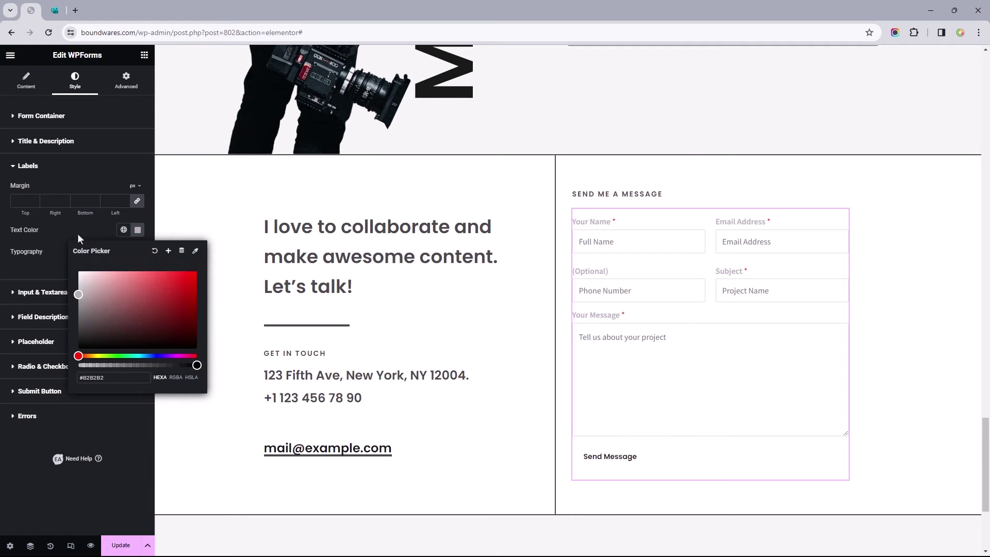
left_click(78, 233)
Set the form labels' typography to GT Walsheim, size 12 px, weight 500 (Medium)
left_click(137, 251)
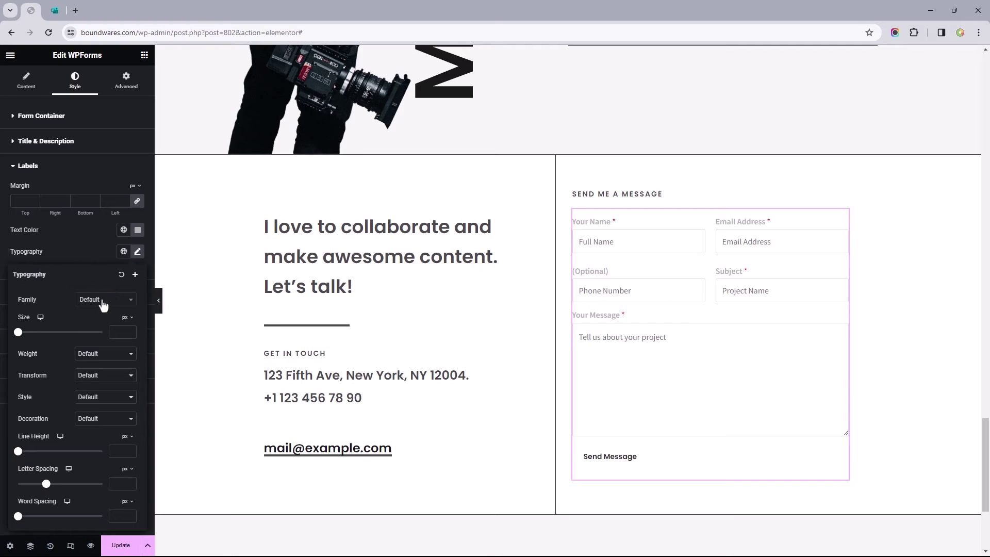
left_click(103, 305)
left_click(101, 358)
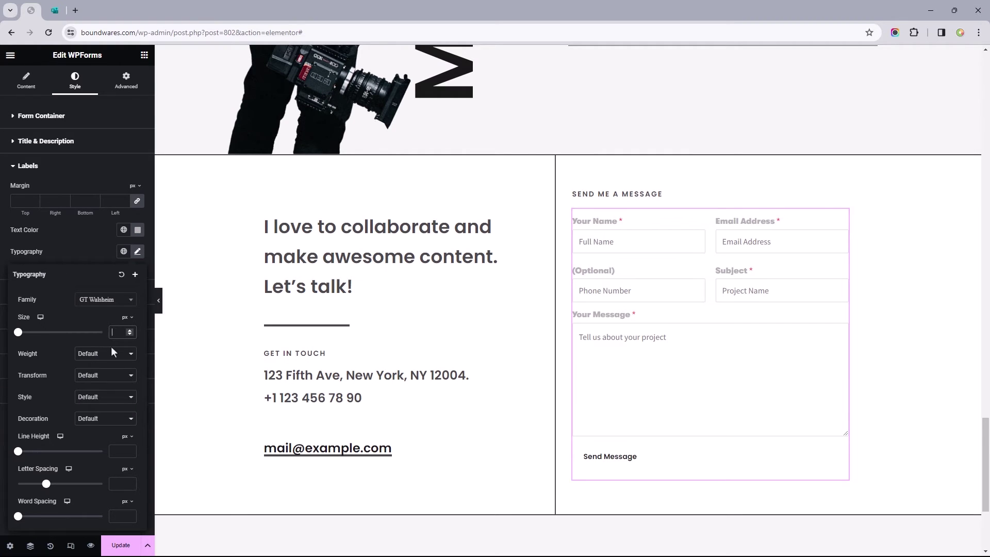
type("12")
left_click(105, 354)
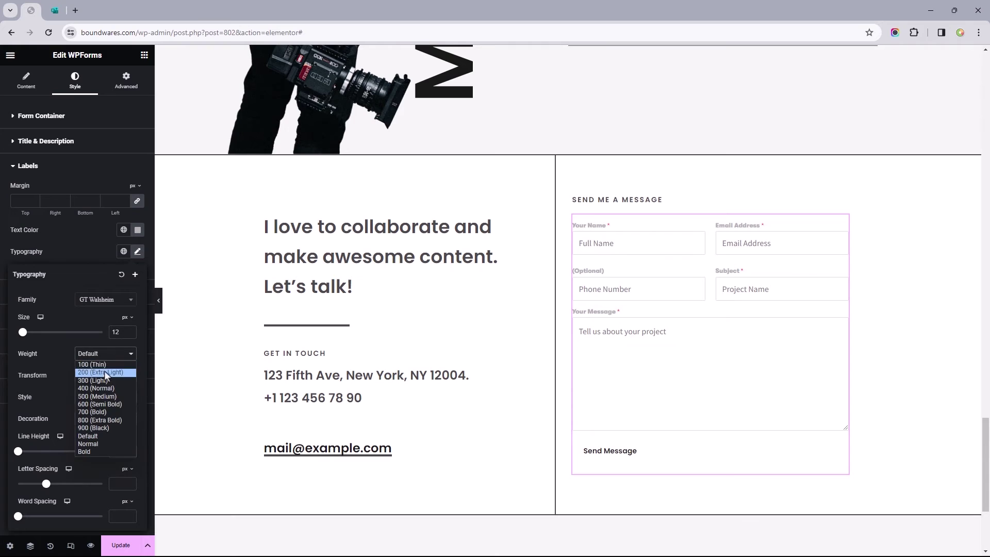
left_click(100, 396)
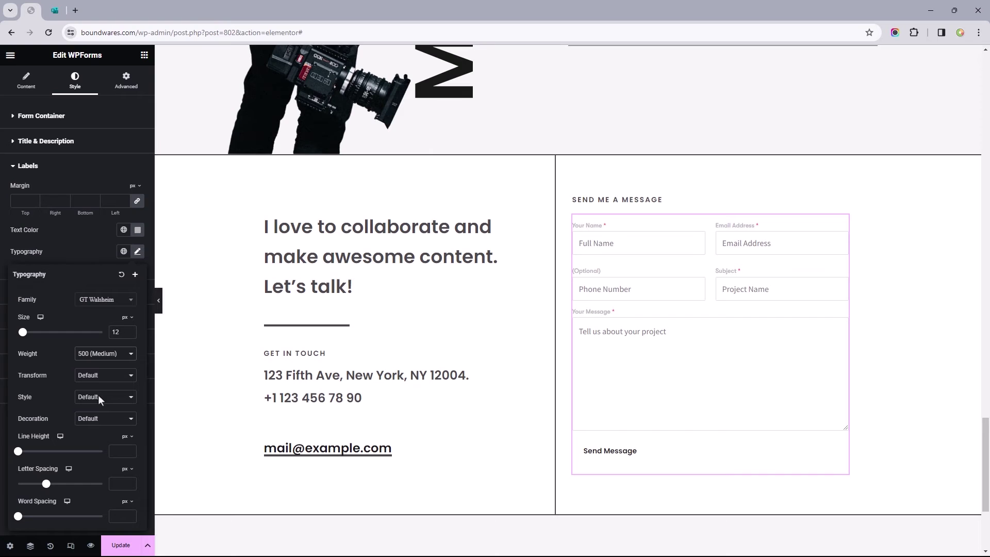
left_click(2, 271)
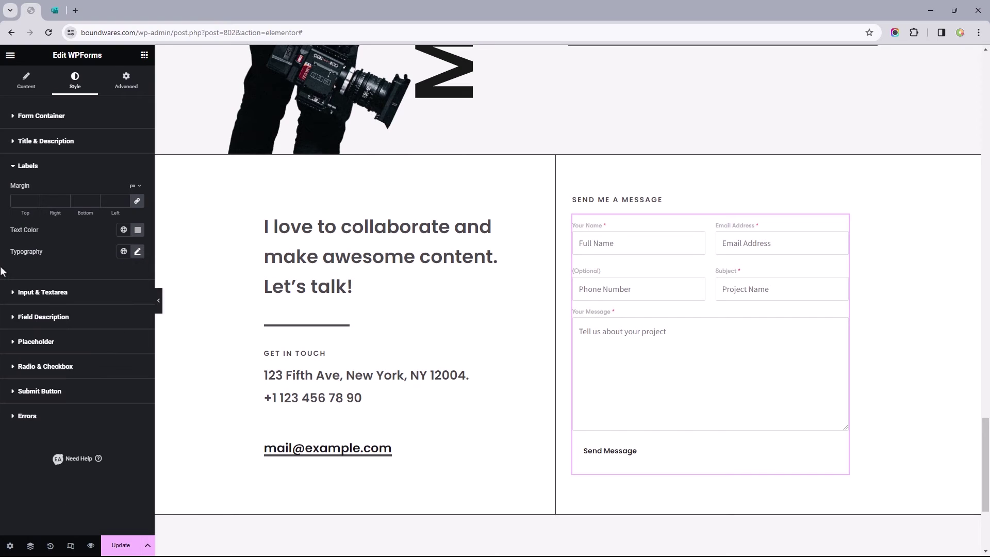
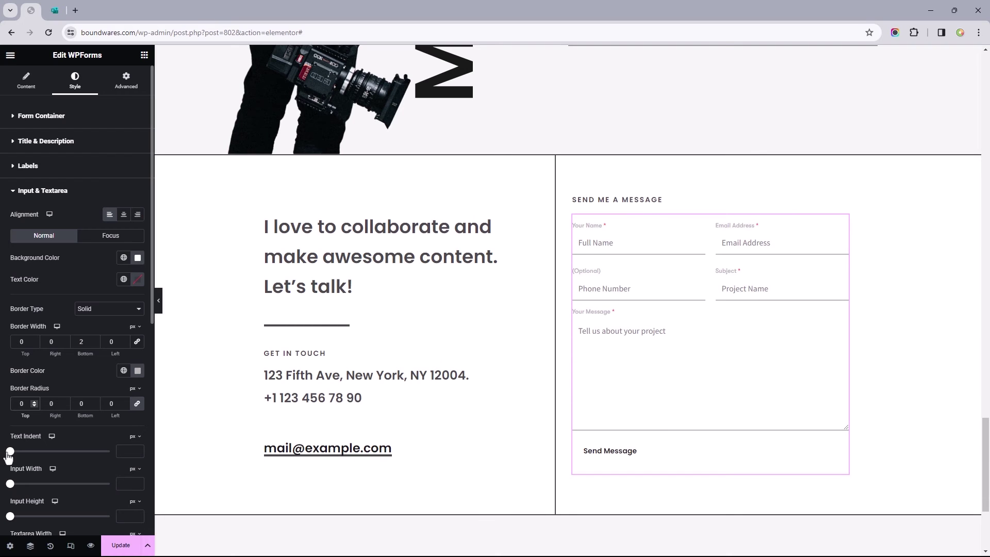
For the form's input fields, set the text indent to 0 px, input width to 100% and textarea height to 150 px
mouse_move(9, 455)
left_mouse_down()
mouse_move(79, 463)
mouse_move(2, 458)
left_mouse_up()
scroll(103, 320, "down", 2)
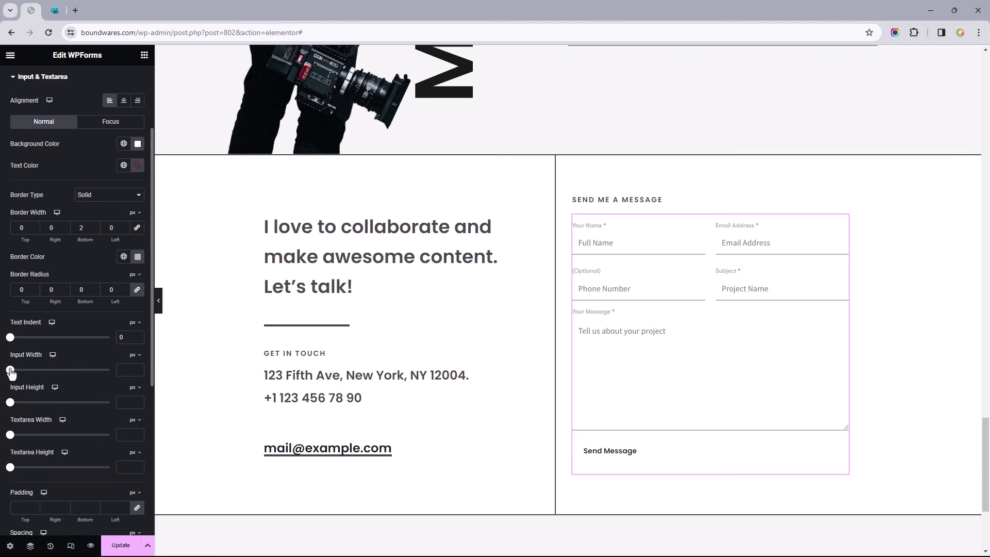
left_click_drag(11, 373, 107, 369)
mouse_move(138, 362)
left_click(132, 386)
left_click_drag(11, 374, 116, 373)
type("150")
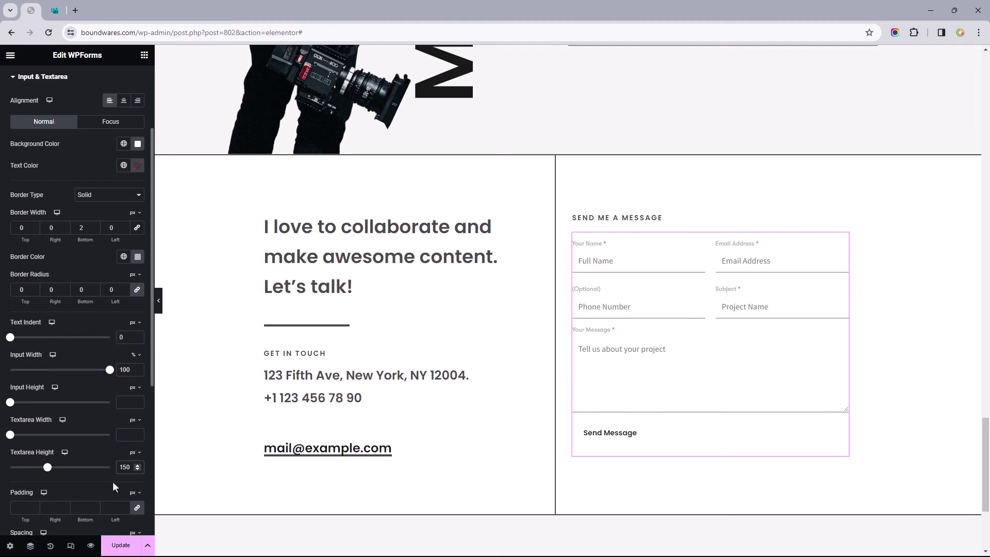
Give the input fields unlinked padding of 10 px top and bottom and 0 px on the sides, with 5 px spacing
left_click_drag(150, 378, 137, 530)
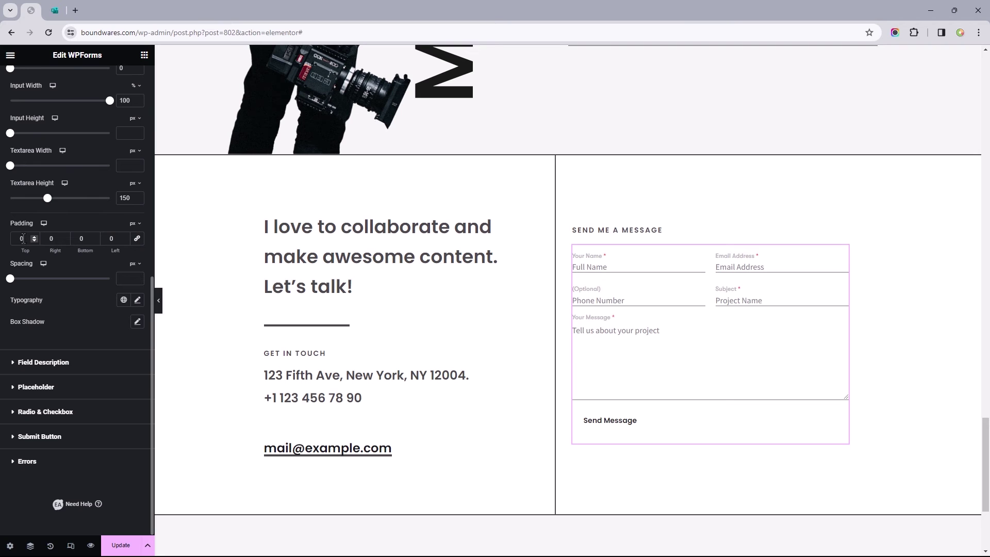
type("1")
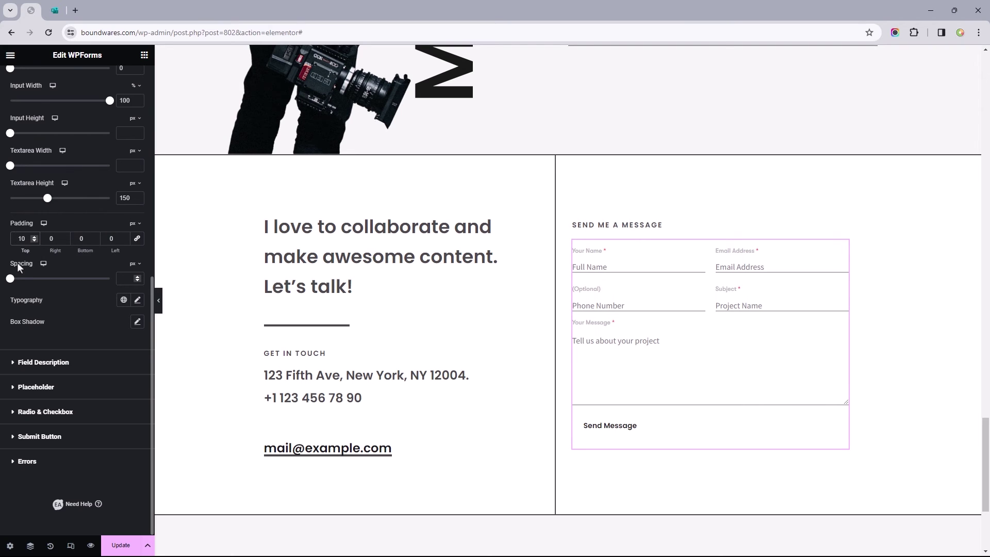
left_click(80, 238)
type("1")
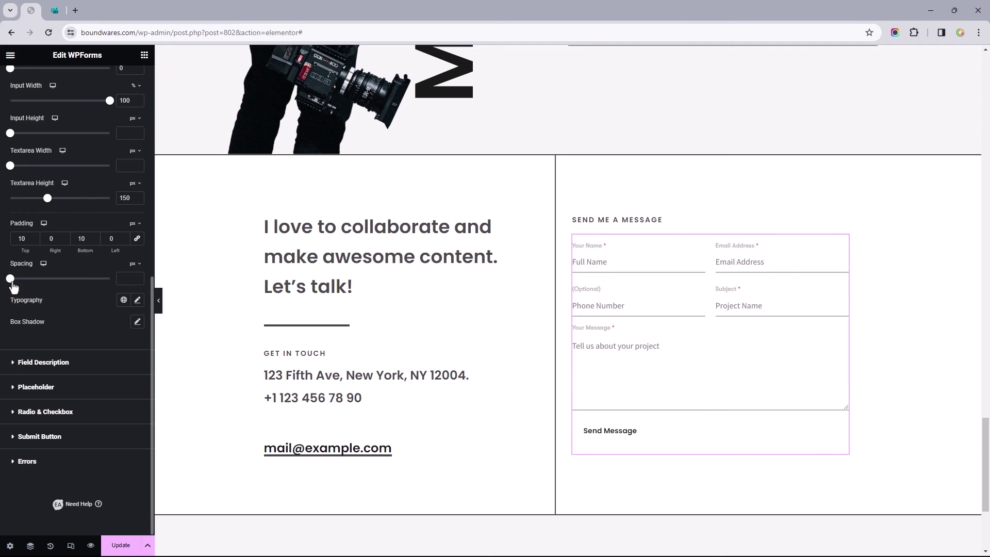
left_click_drag(11, 282, 17, 282)
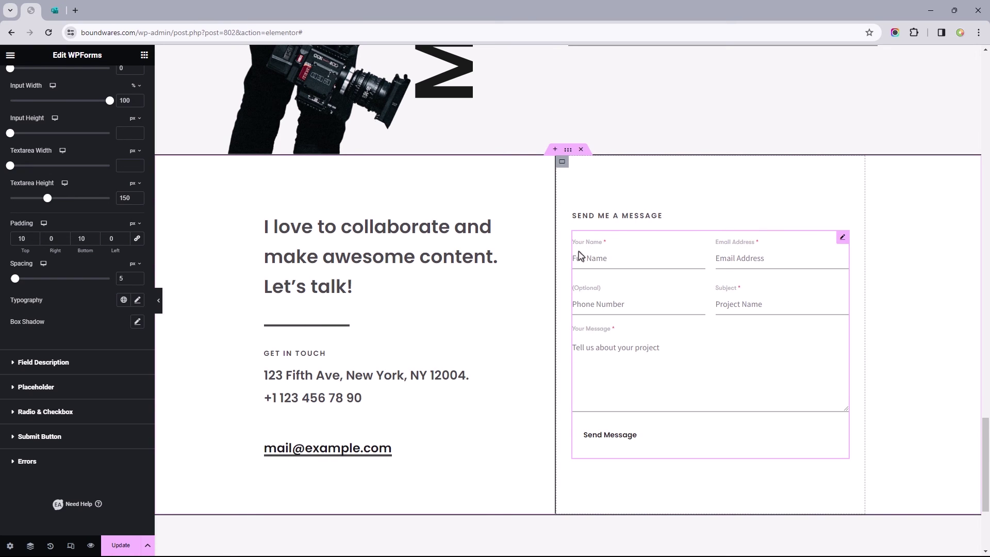
Set the input fields' typography to GT Walsheim, size 14 px, weight 600 (Semi Bold), letter spacing 0.5 px
left_click(137, 302)
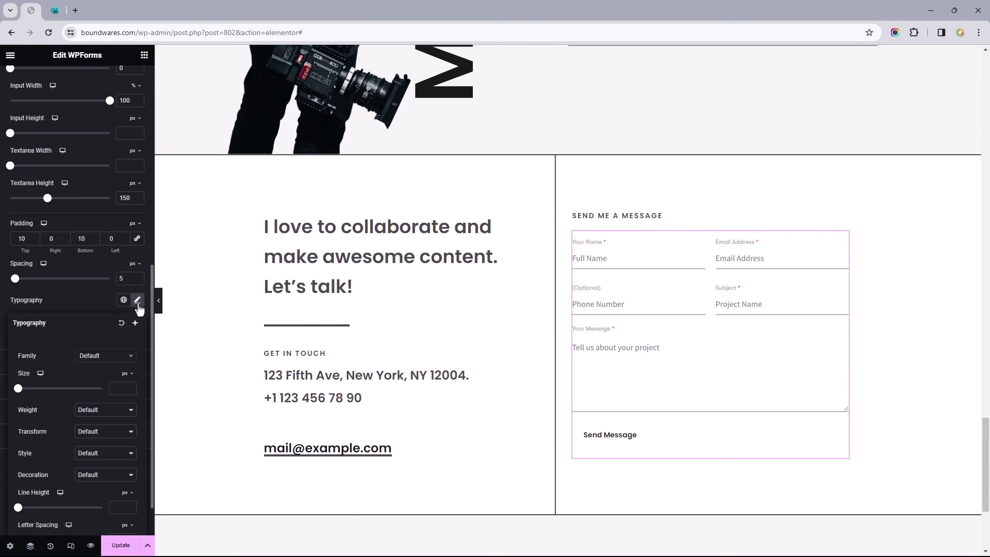
left_click(105, 360)
left_click(99, 410)
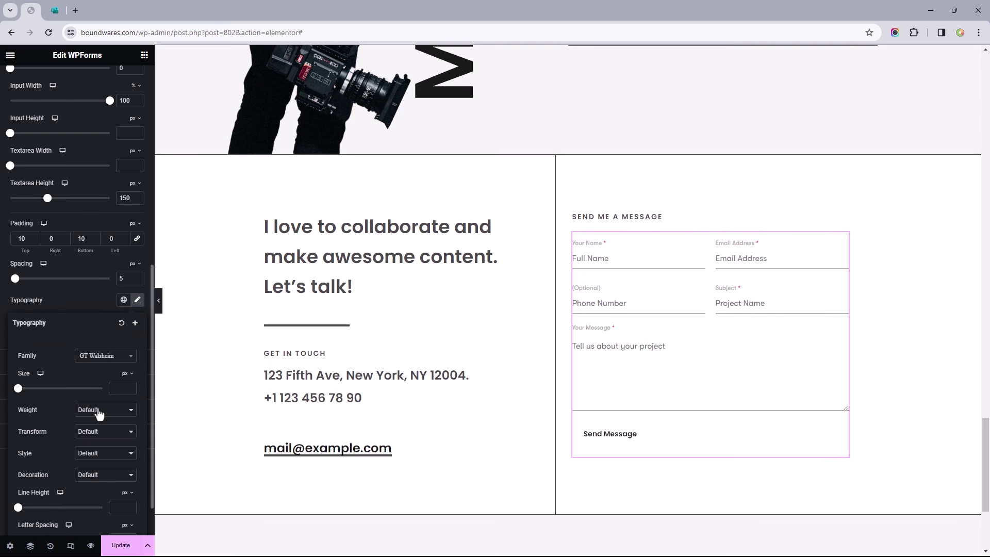
scroll(97, 408, "down", 1)
type("1")
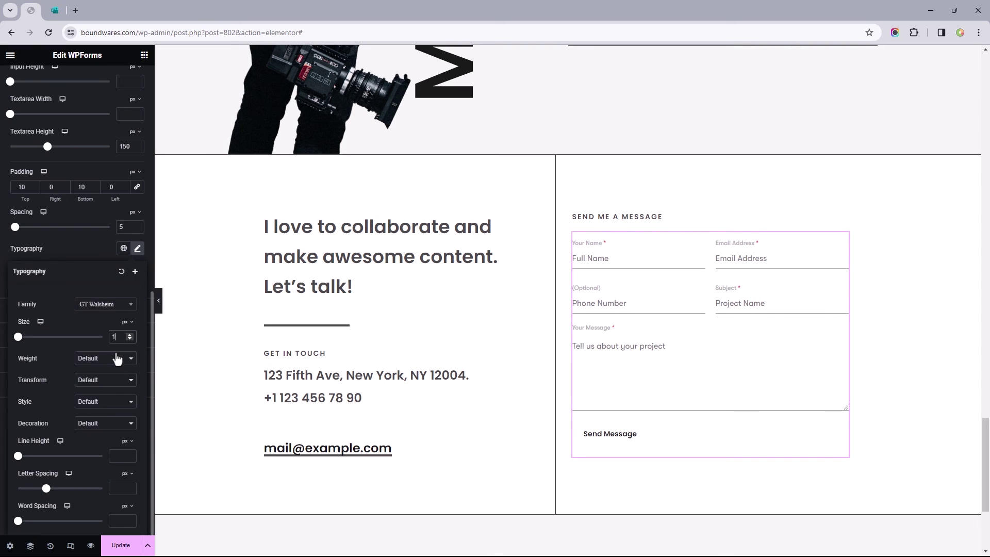
type("4")
left_click(115, 359)
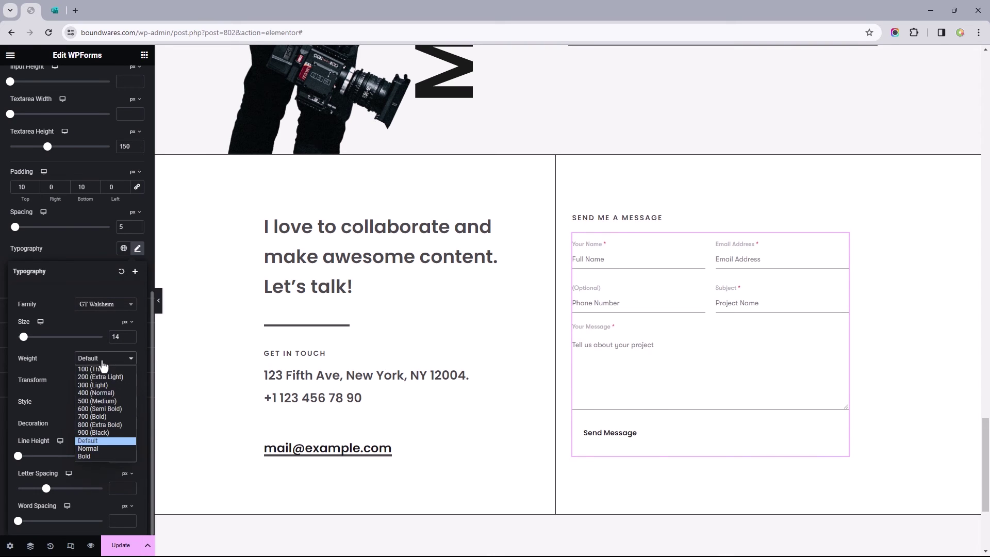
left_click(100, 408)
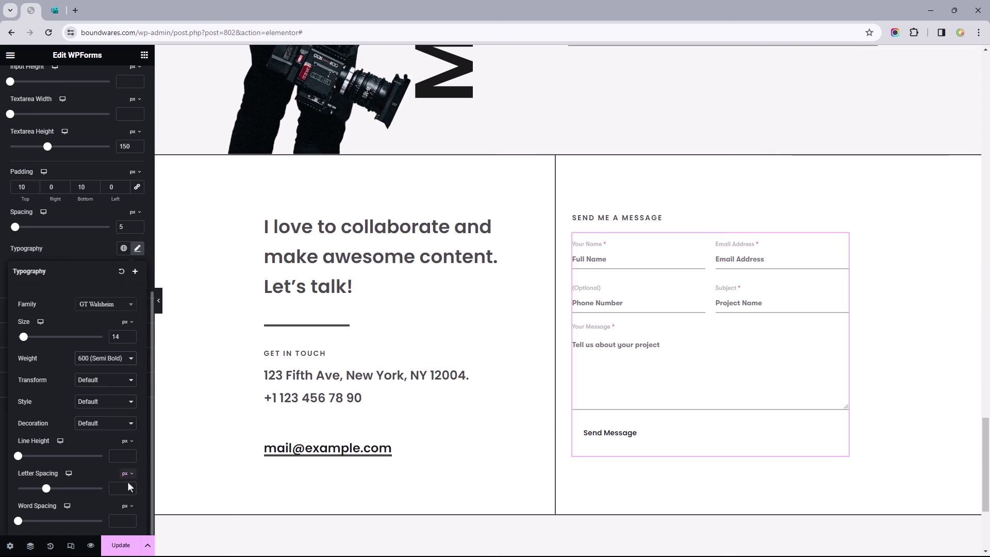
left_click(119, 489)
type("0.5")
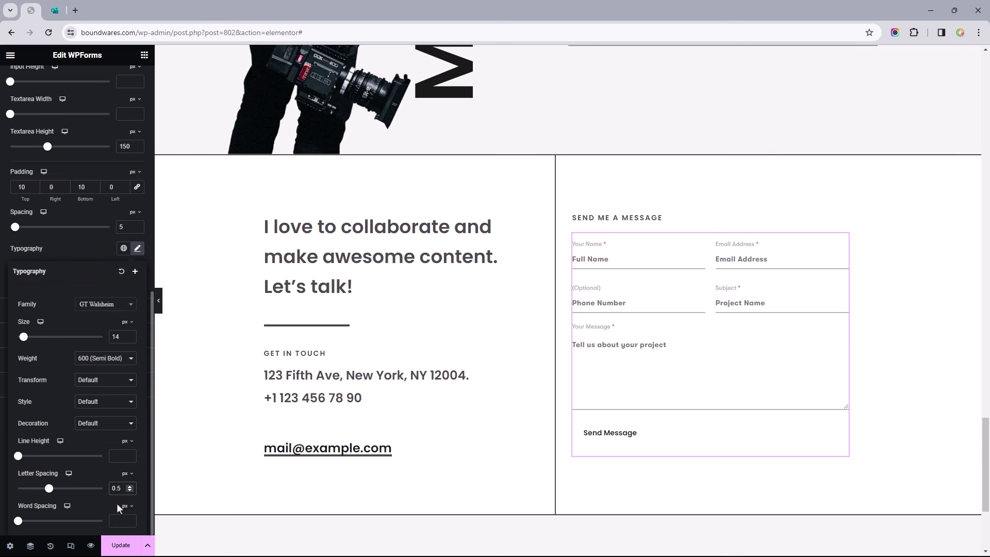
left_click(1, 288)
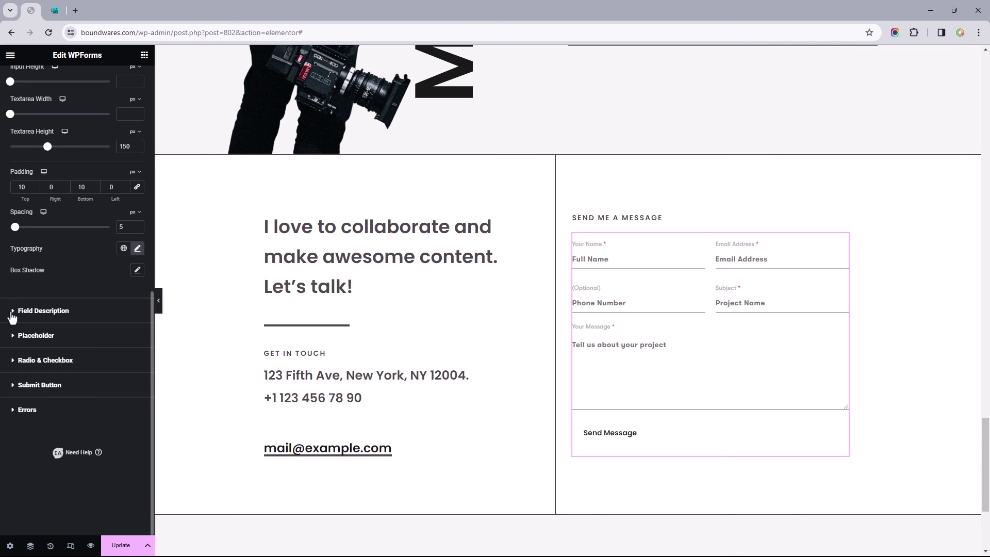
Set the placeholder text color of the form fields to black
left_click(19, 336)
left_click(136, 264)
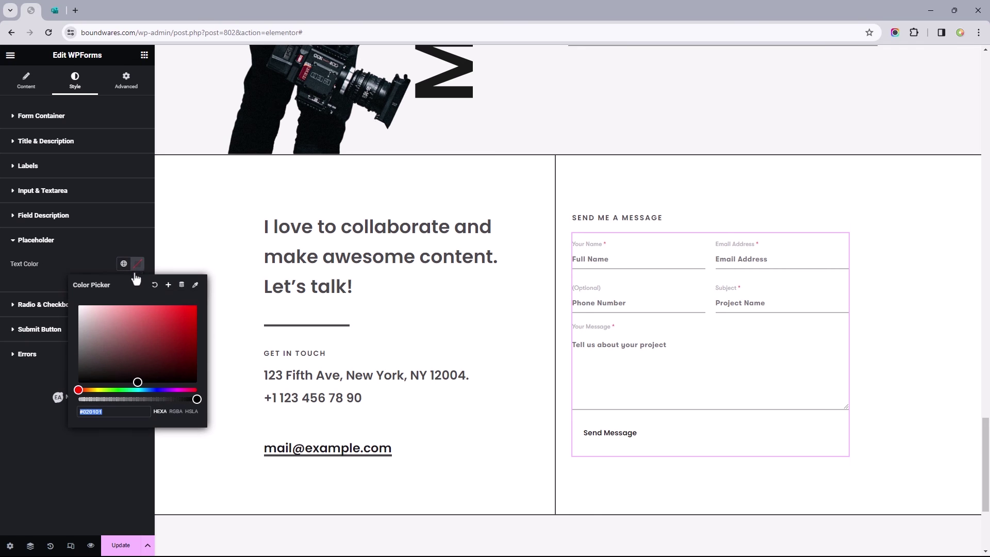
left_click_drag(106, 342, 71, 397)
left_click(39, 423)
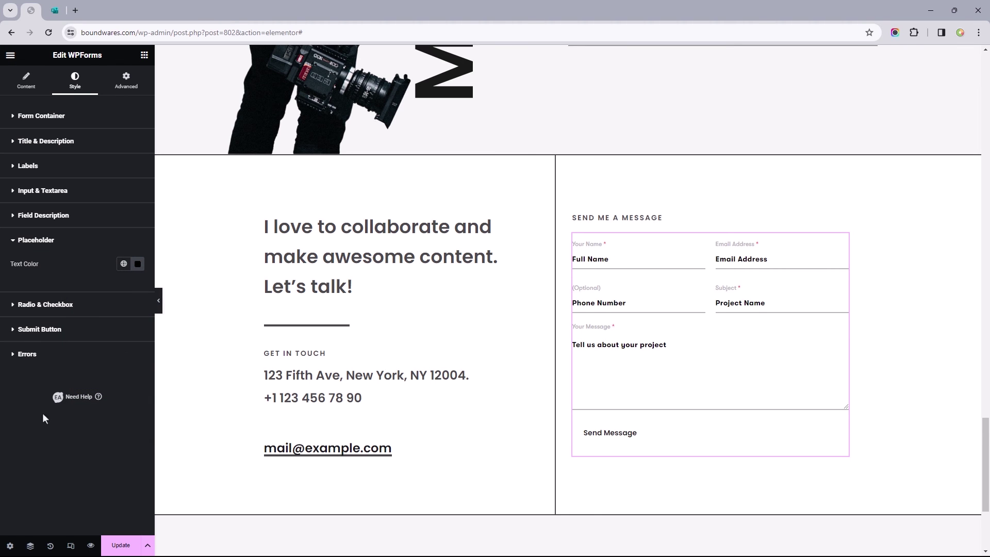
Compare the form's submit button with the reference page's, and set its width to Full Width
left_click(39, 329)
left_click(55, 10)
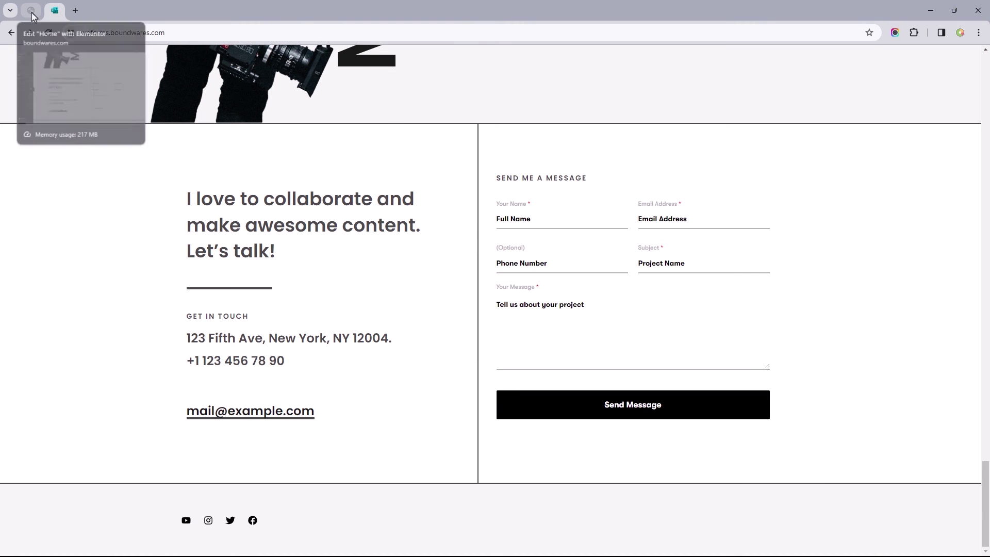
left_click(31, 11)
left_click(122, 126)
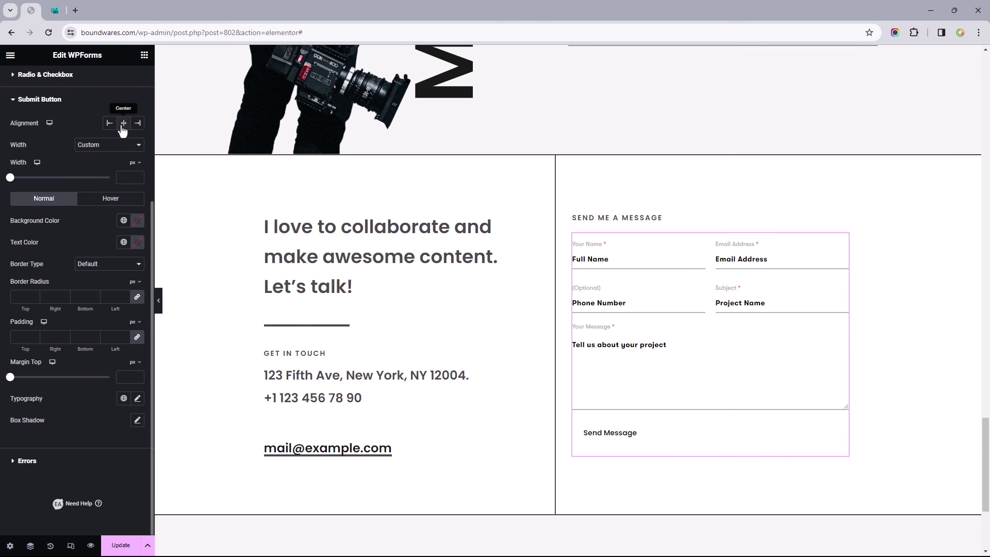
left_click(95, 146)
left_click(94, 160)
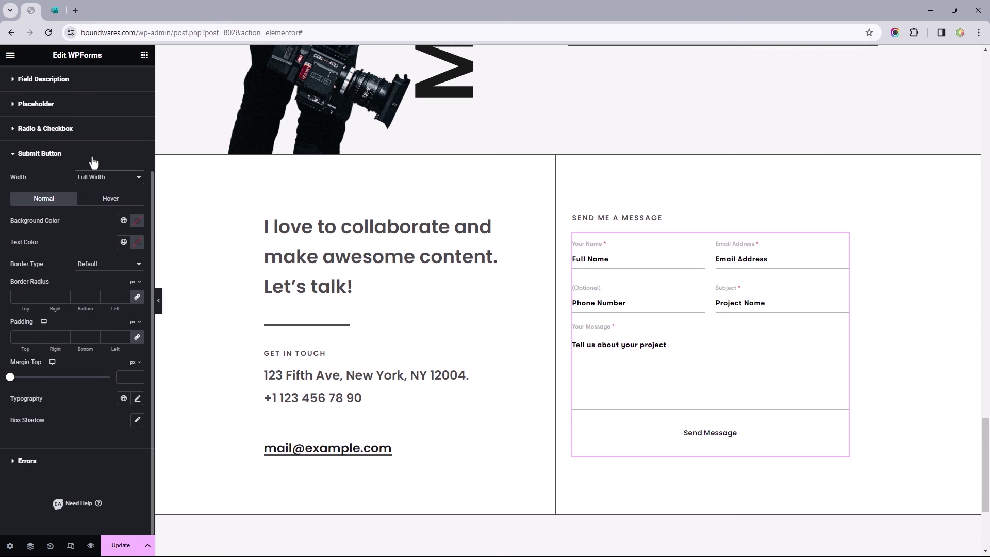
Give the submit button a black background, white #FFFFFF text and a border radius of 2 px
left_click(138, 221)
left_click_drag(126, 278, 80, 342)
left_click(3, 262)
left_click(137, 243)
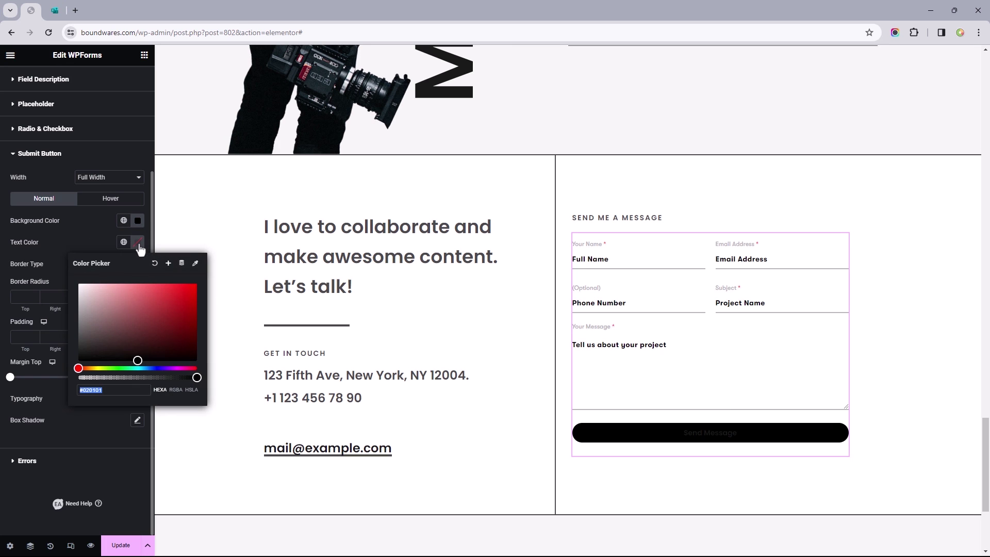
type("#FFFFFF")
left_click(3, 263)
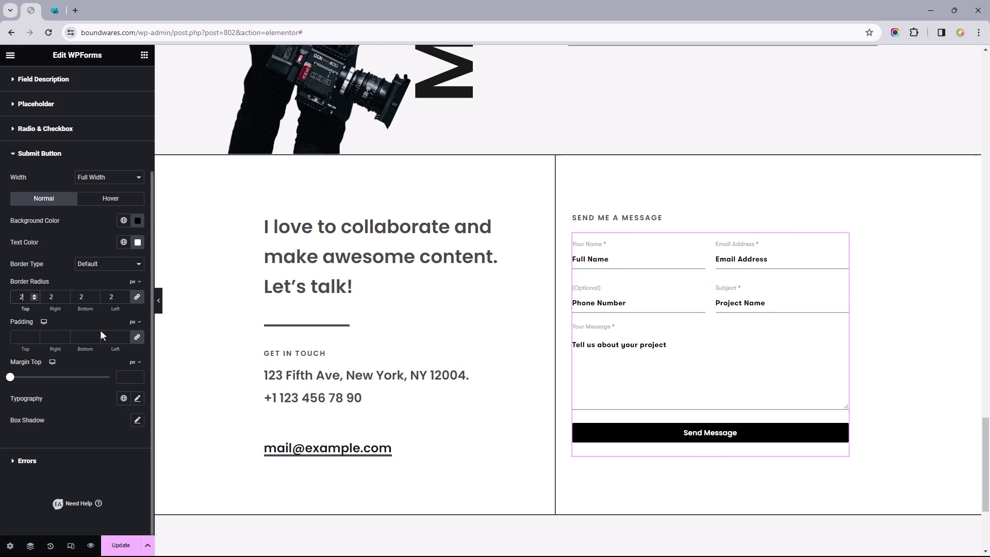
Give the submit button unlinked padding of 20 px top and bottom and 0 px on the sides, with a 20 px top margin
left_click(137, 337)
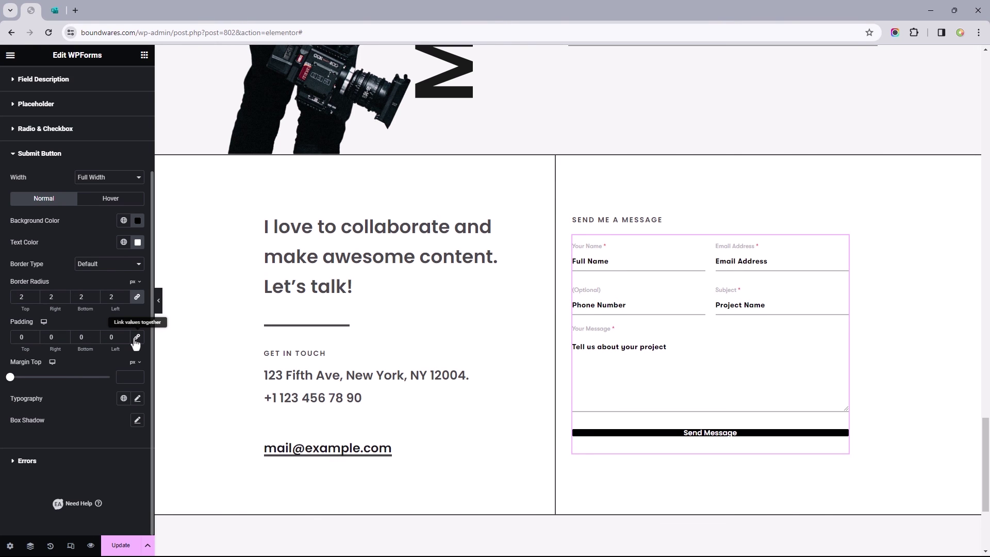
left_click(20, 338)
type("2")
left_click(79, 337)
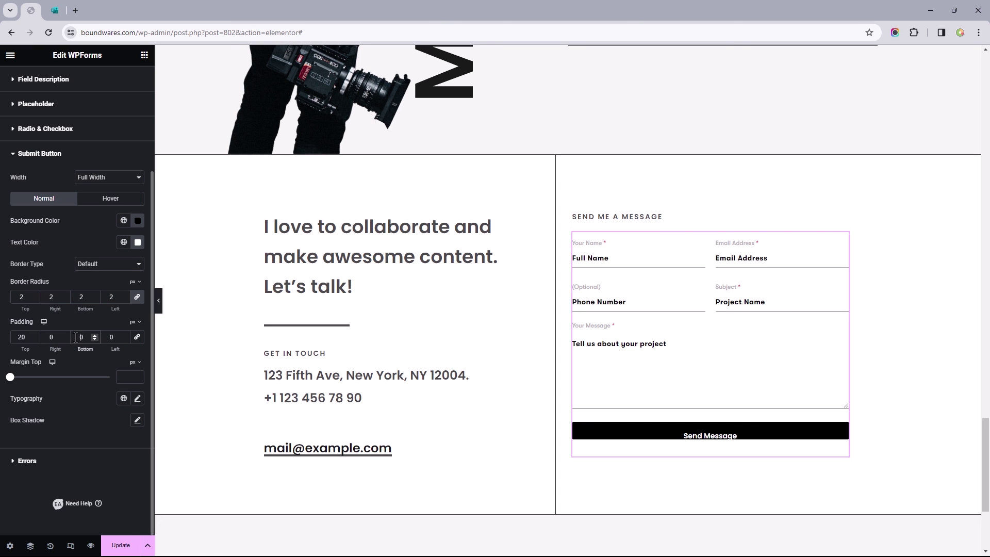
type("2")
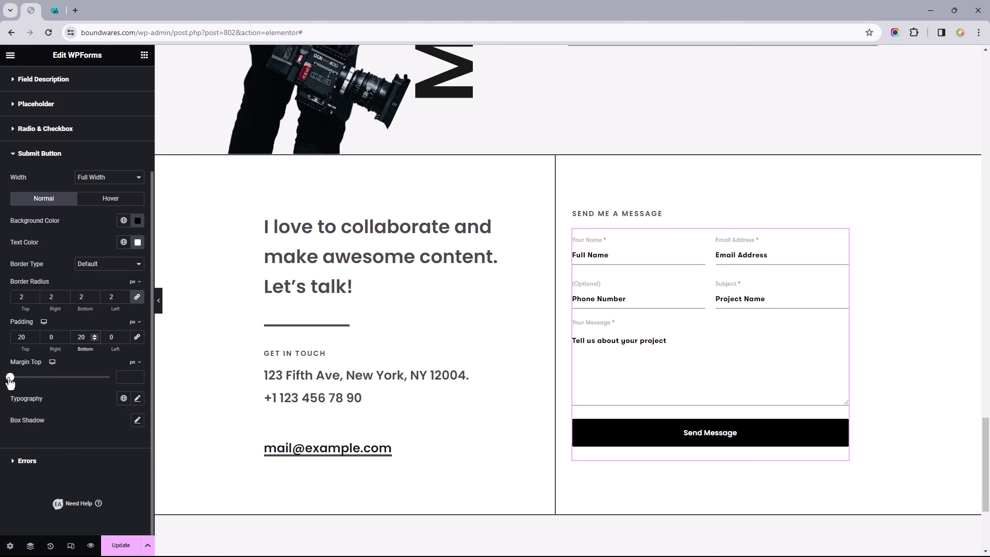
left_click_drag(10, 377, 30, 377)
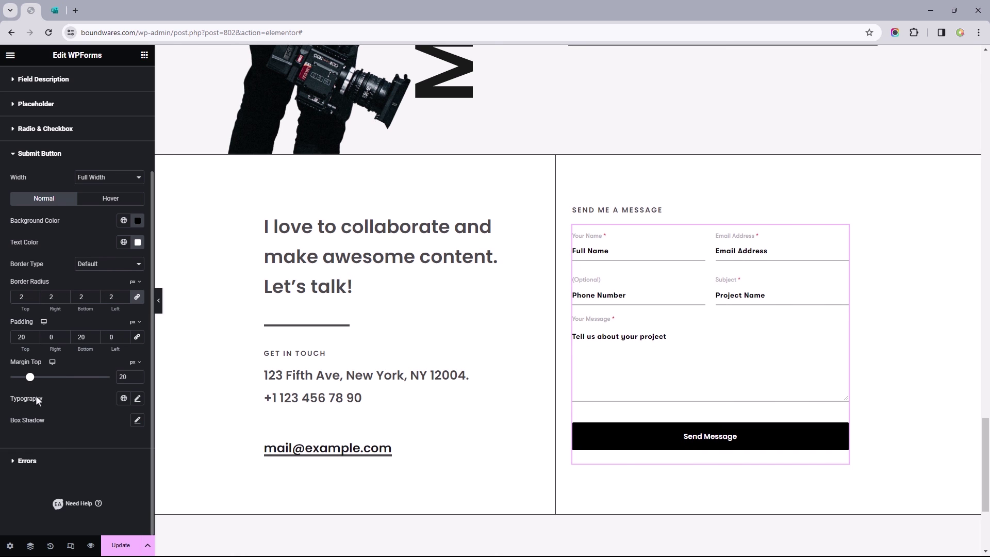
Set the submit button's typography to GT Walsheim, size 16 px, weight 600 (Semi Bold)
left_click(138, 398)
scroll(140, 398, "down", 3)
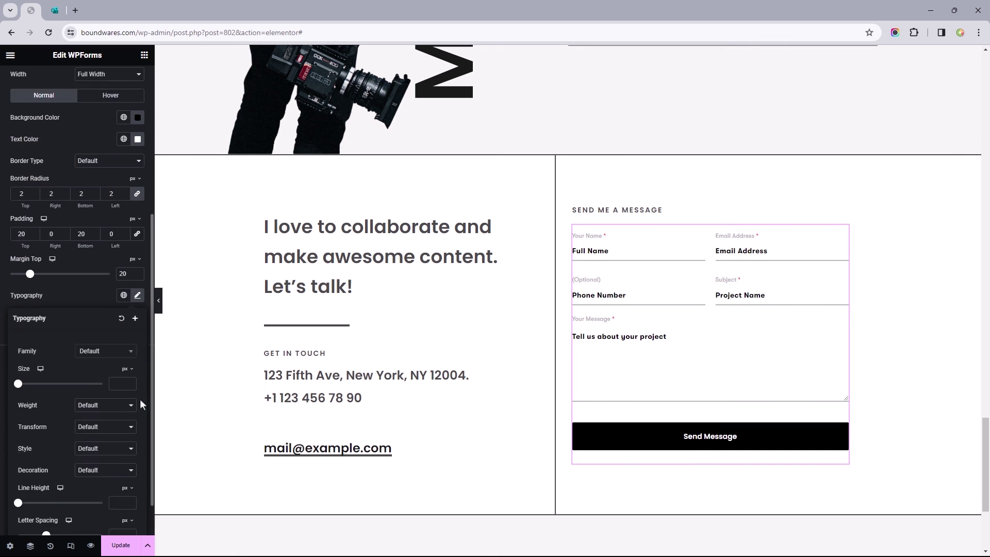
left_click(84, 309)
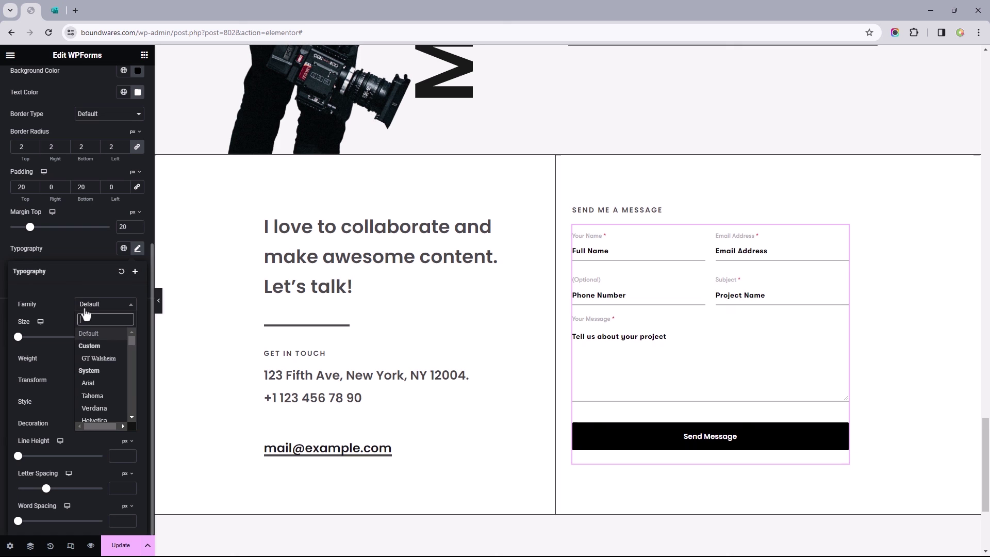
left_click(91, 352)
type("16")
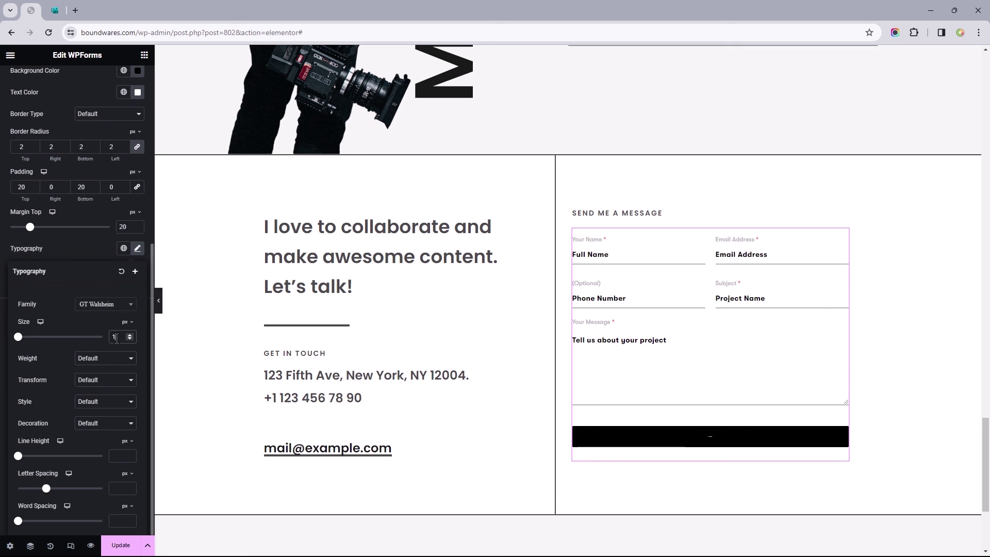
left_click(124, 359)
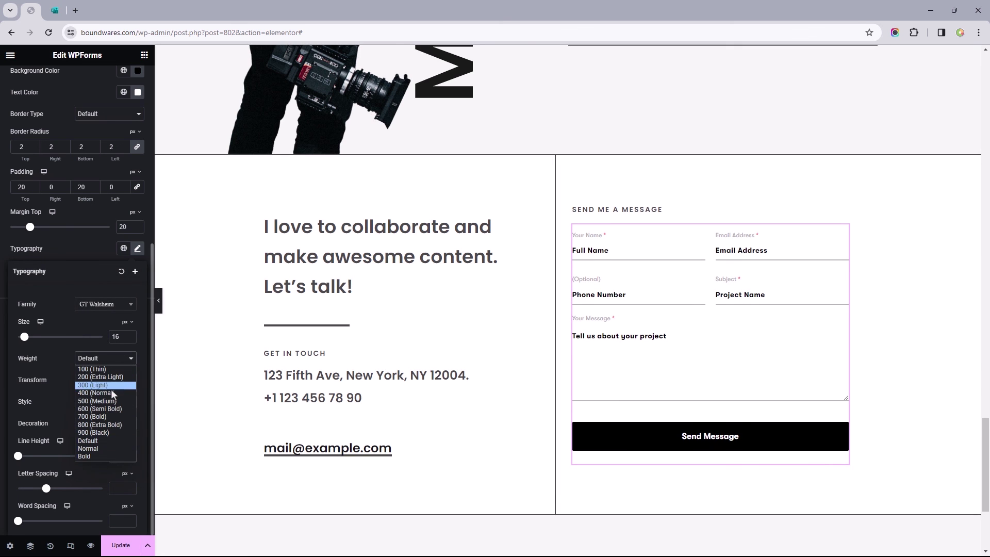
left_click(102, 407)
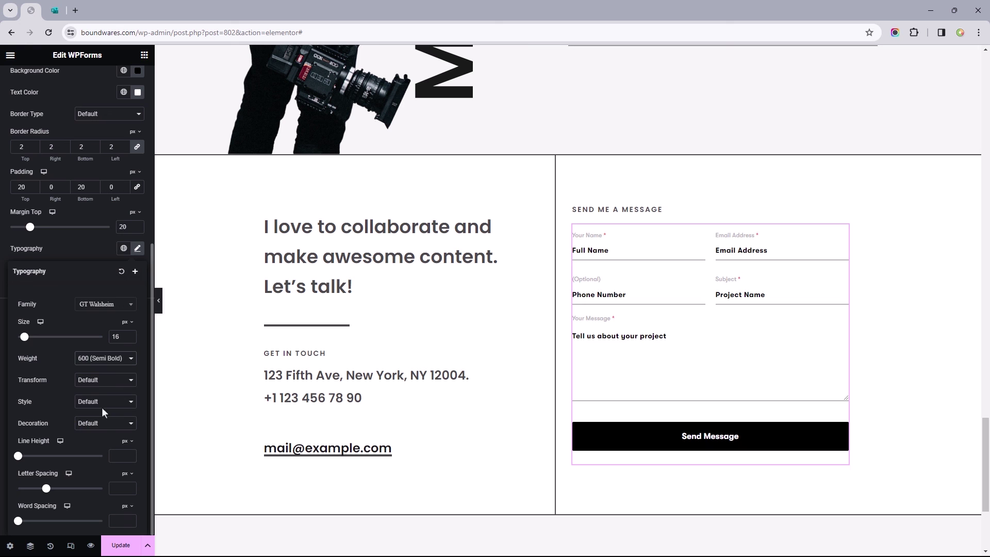
Check the contact form's layout in tablet portrait and mobile views, and return to a full-width desktop preview
left_click(70, 545)
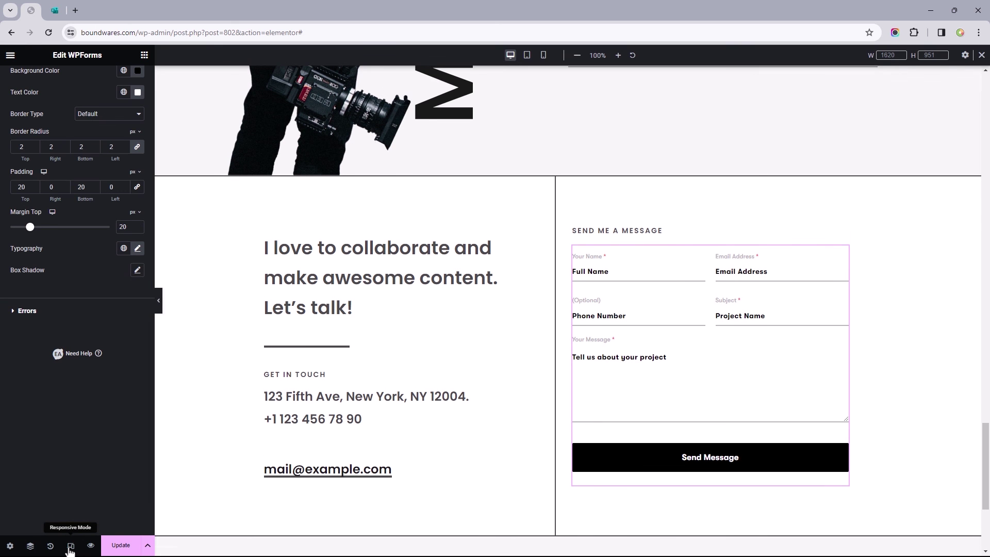
left_click(527, 55)
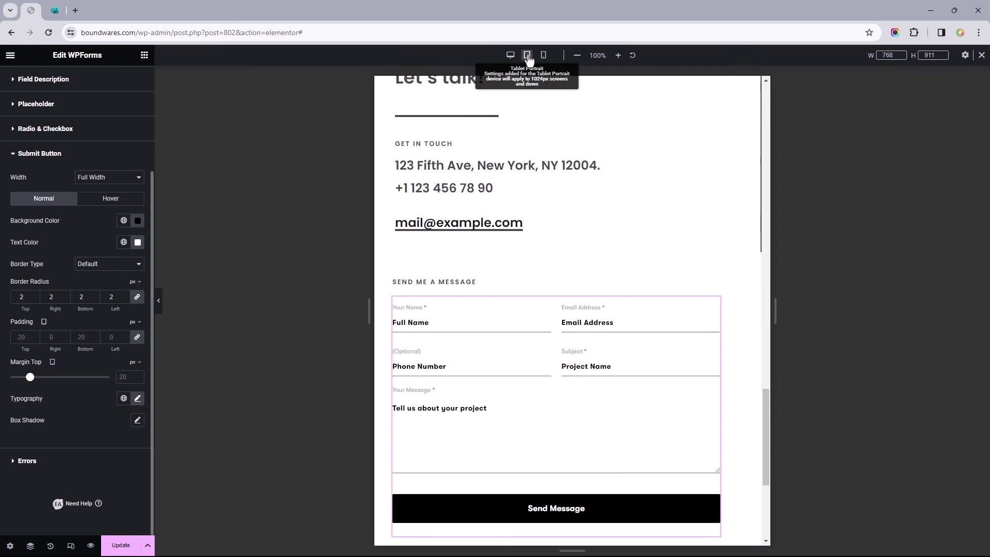
scroll(767, 437, "down", 1)
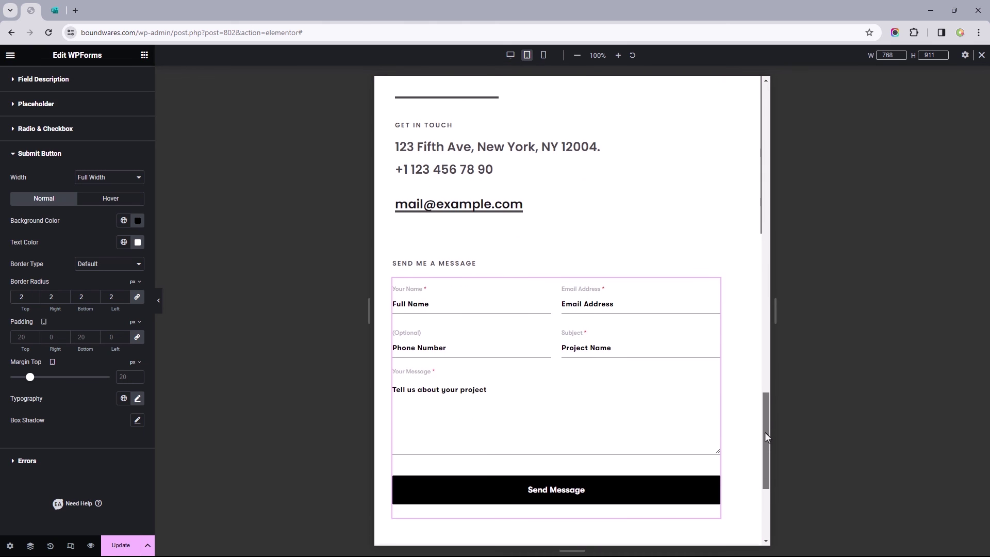
scroll(767, 438, "down", 1)
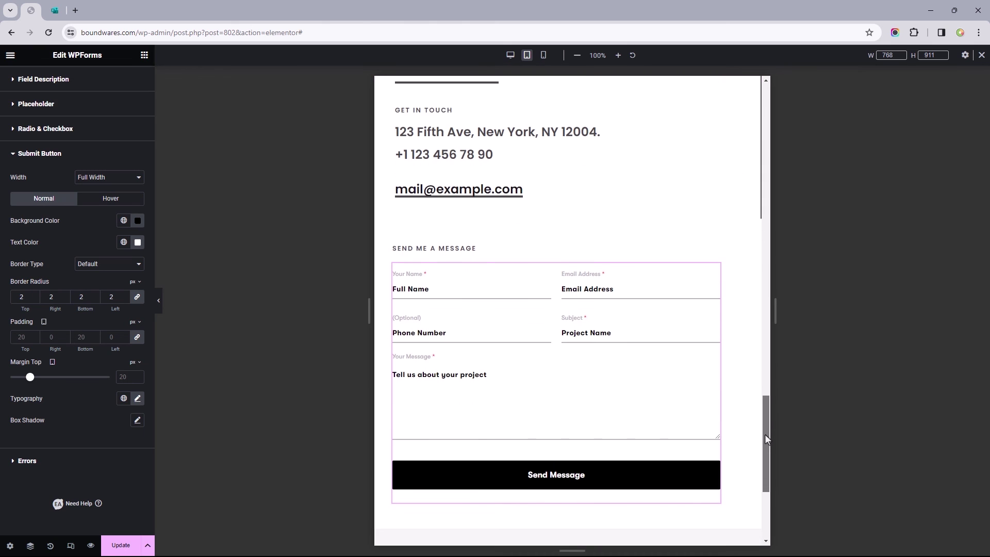
left_click(543, 56)
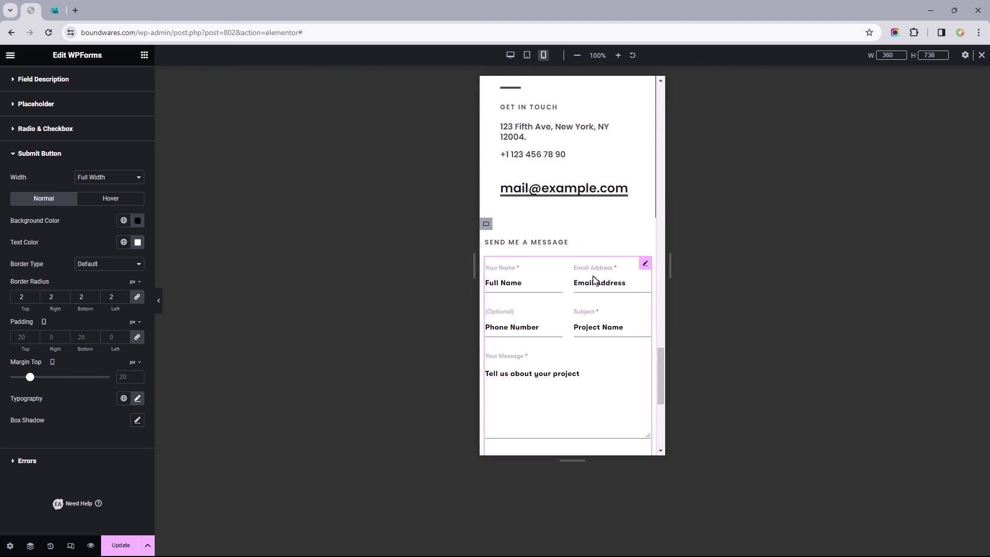
scroll(663, 387, "down", 1)
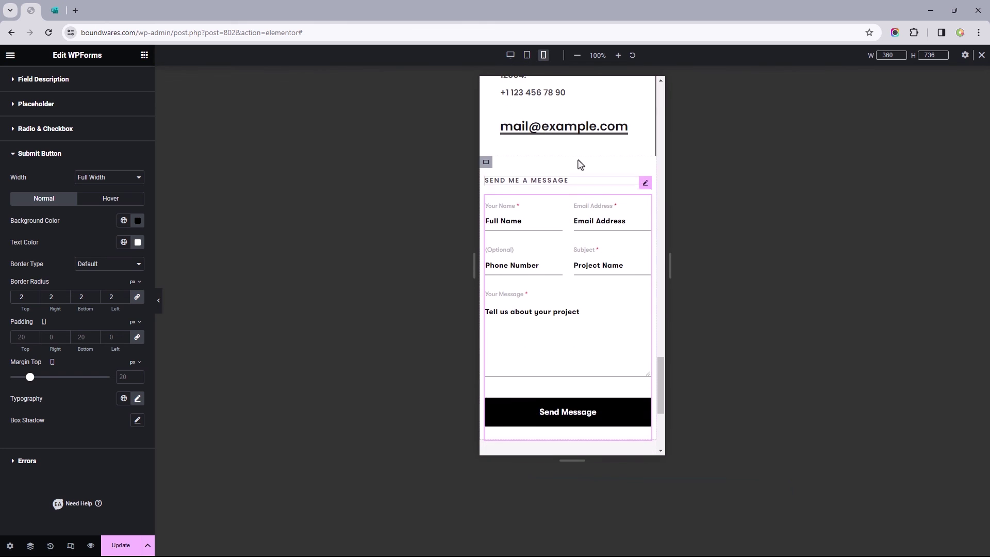
left_click(510, 56)
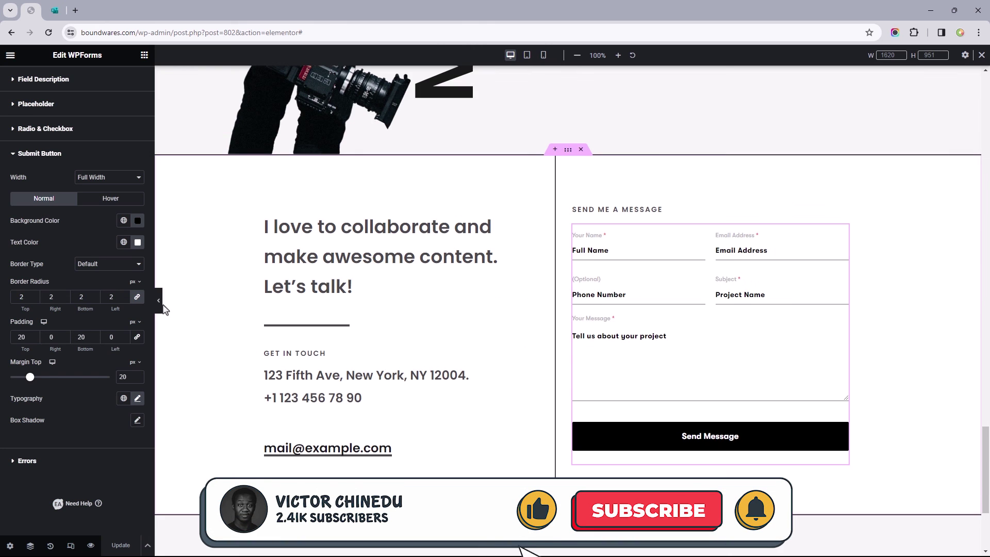
left_click(158, 302)
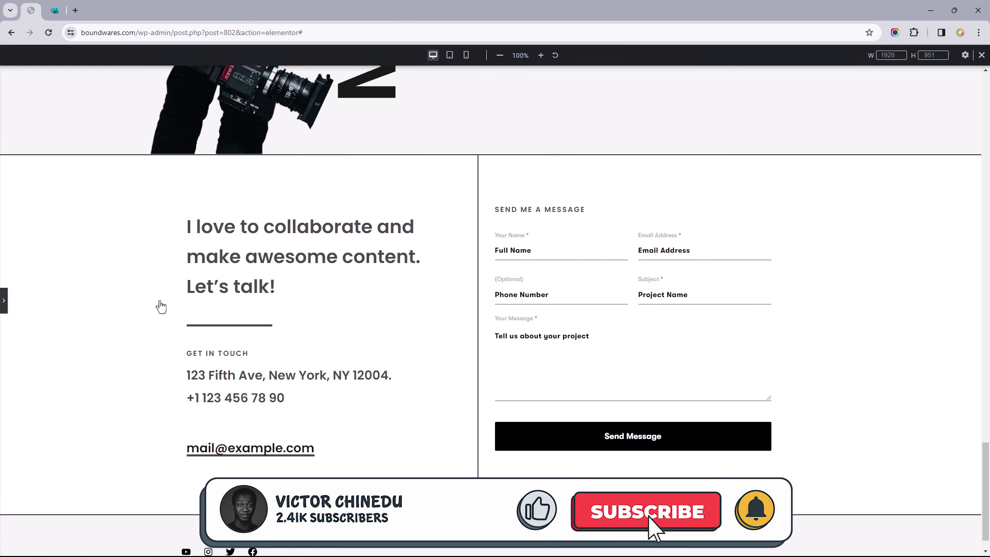